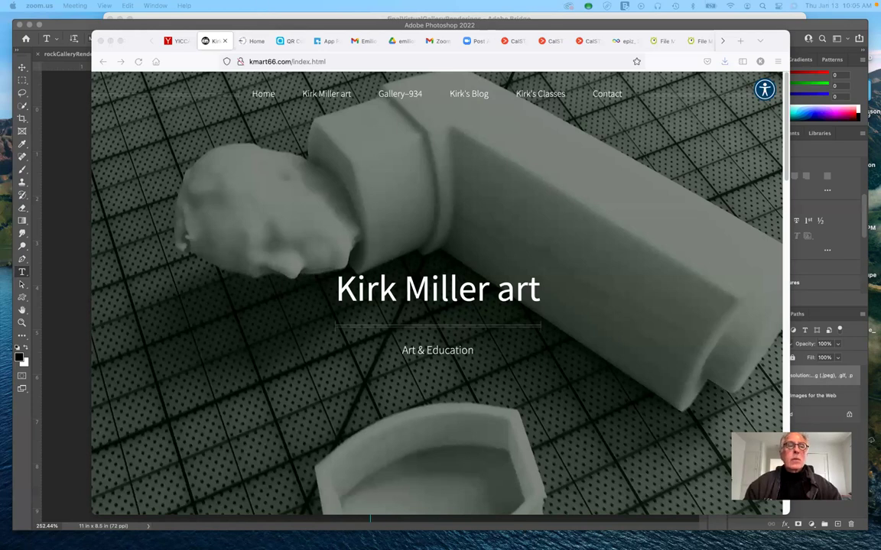
Step: Bring the Firefox window with the kmart66.com home page to the front, ready for the classes menu
{"action": "left_click", "coordinate": [139, 45]}
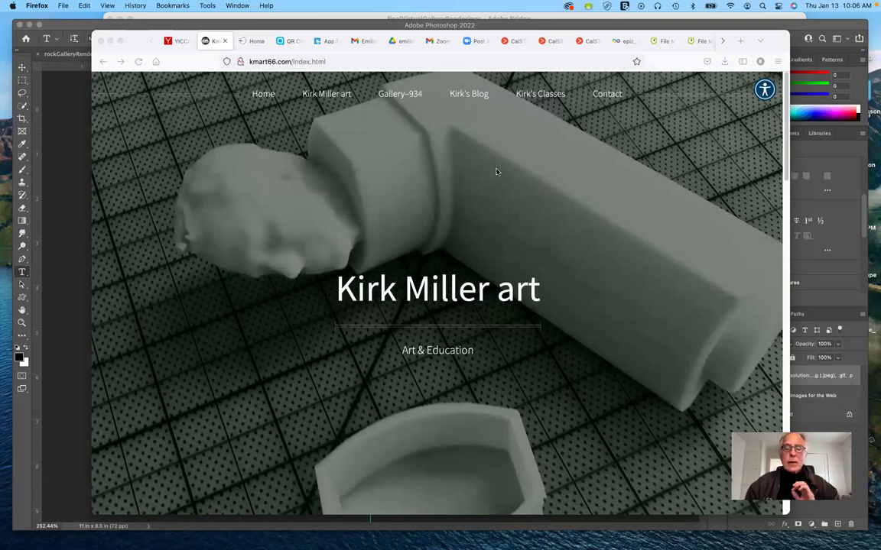
{"action": "left_click", "coordinate": [499, 164]}
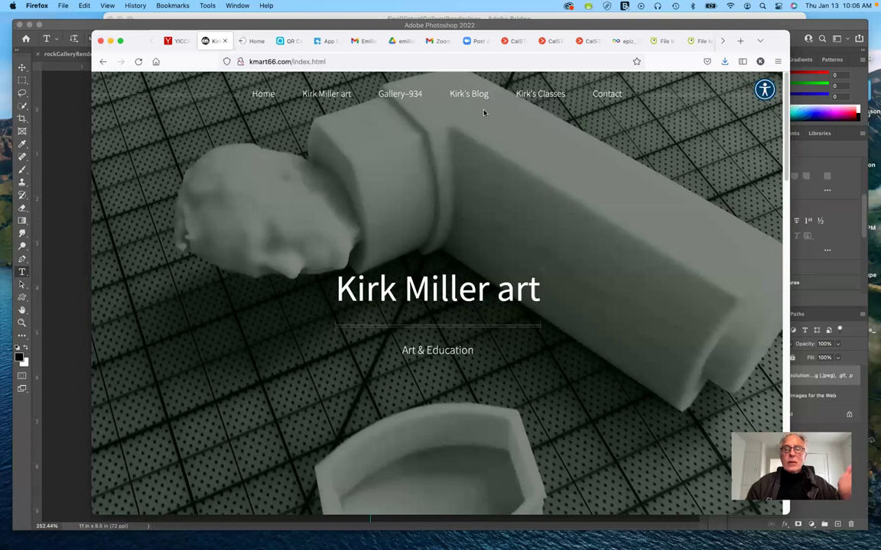
{"action": "mouse_move", "coordinate": [551, 92]}
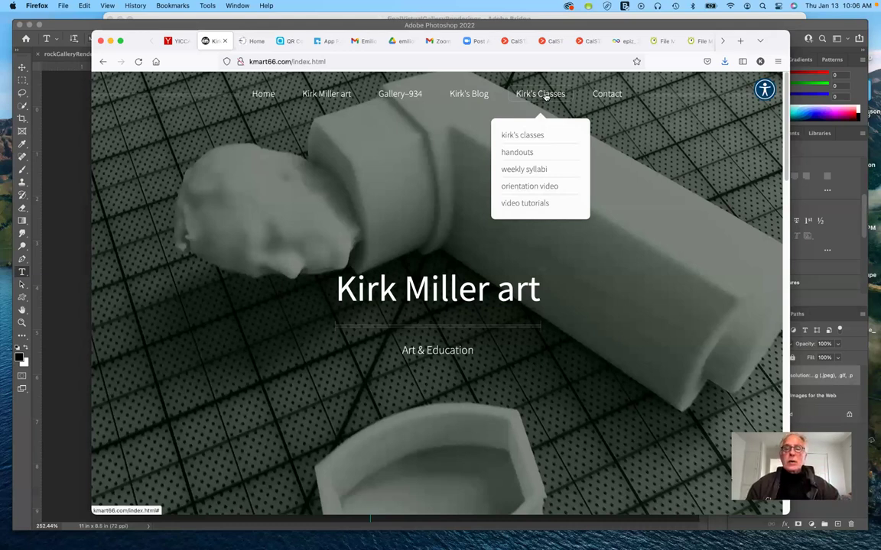
Step: Follow the video tutorials link and scroll down the kmart66 YouTube channel's course playlists
{"action": "left_click", "coordinate": [527, 204]}
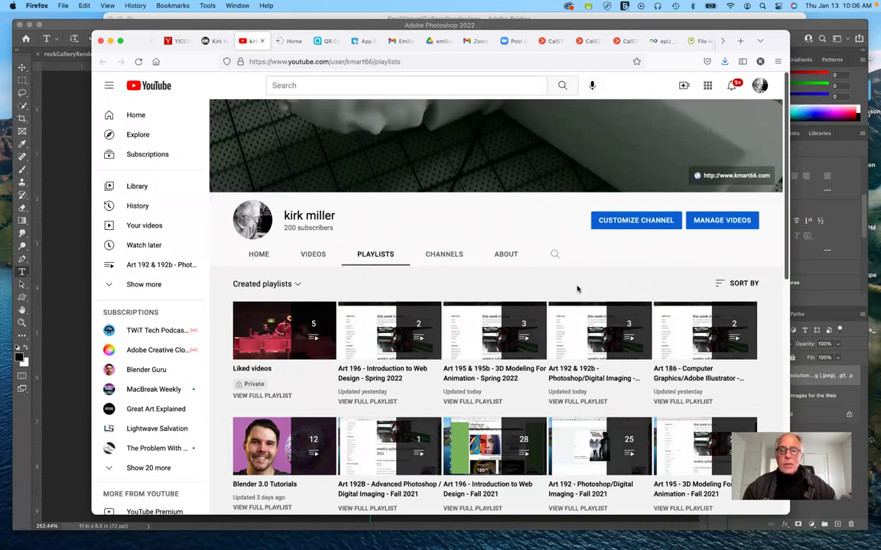
{"action": "scroll", "coordinate": [577, 289], "scroll_direction": "down", "scroll_amount": 4}
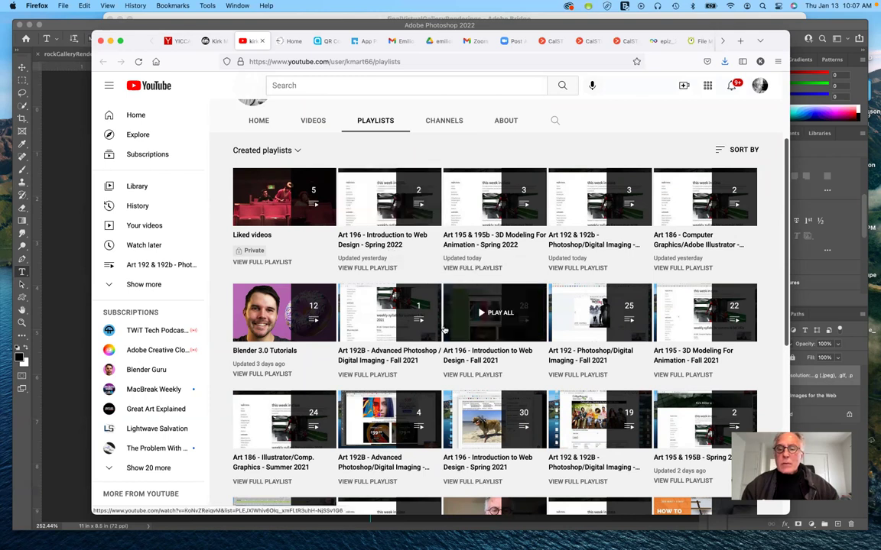
{"action": "scroll", "coordinate": [443, 329], "scroll_direction": "down", "scroll_amount": 3}
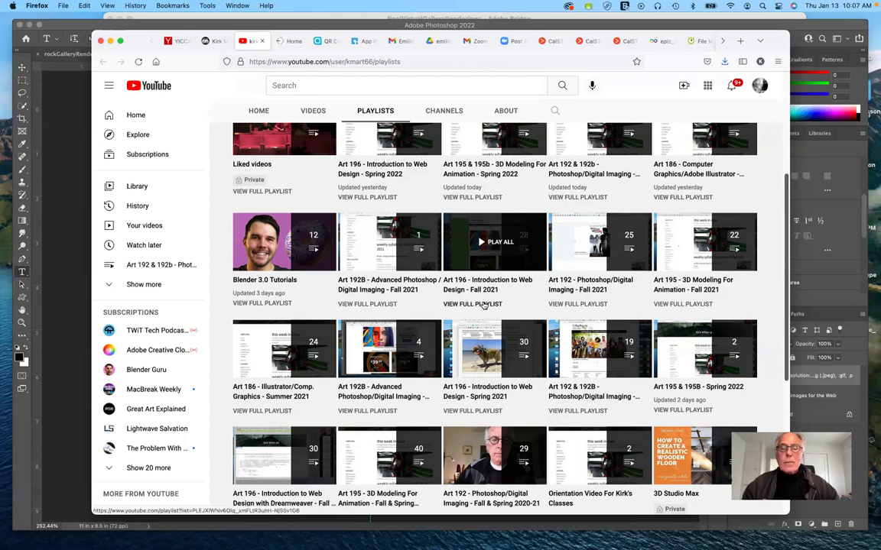
{"action": "scroll", "coordinate": [483, 305], "scroll_direction": "down", "scroll_amount": 1}
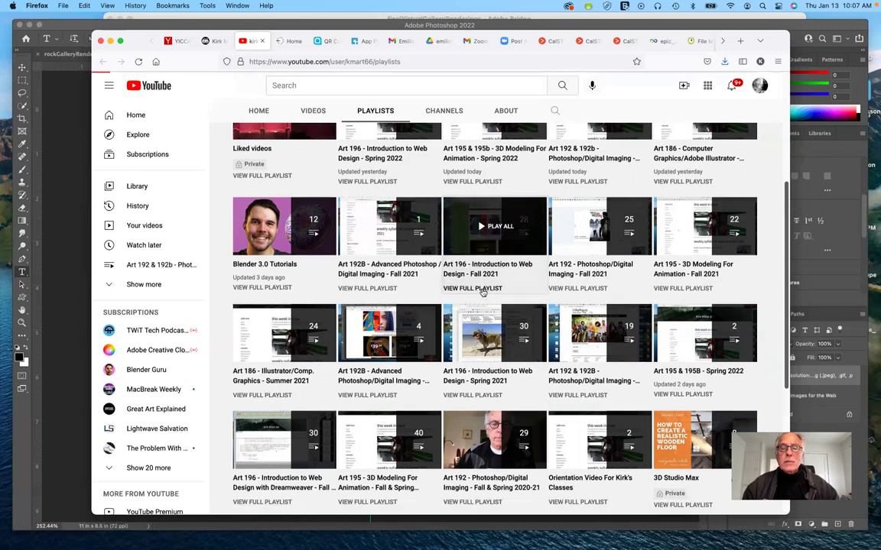
{"action": "left_click", "coordinate": [483, 289]}
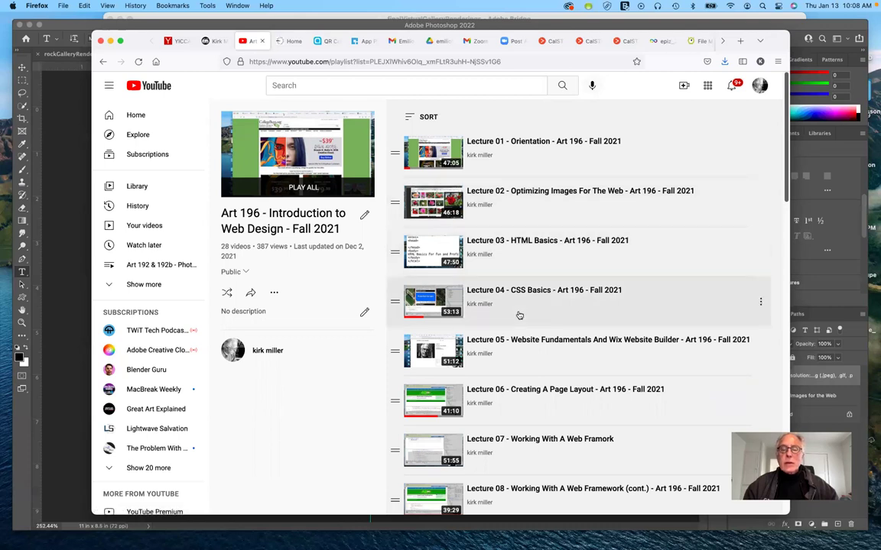
{"action": "scroll", "coordinate": [519, 315], "scroll_direction": "down", "scroll_amount": 1}
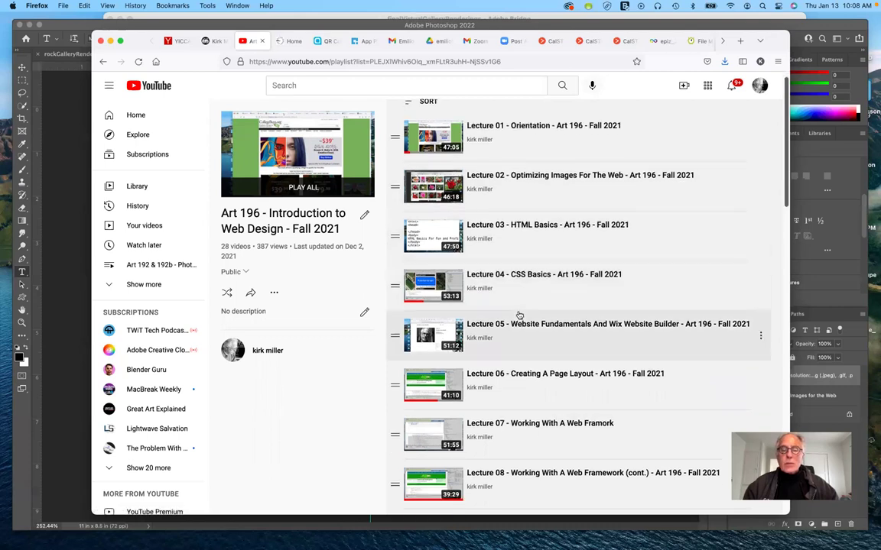
{"action": "scroll", "coordinate": [489, 359], "scroll_direction": "down", "scroll_amount": 1}
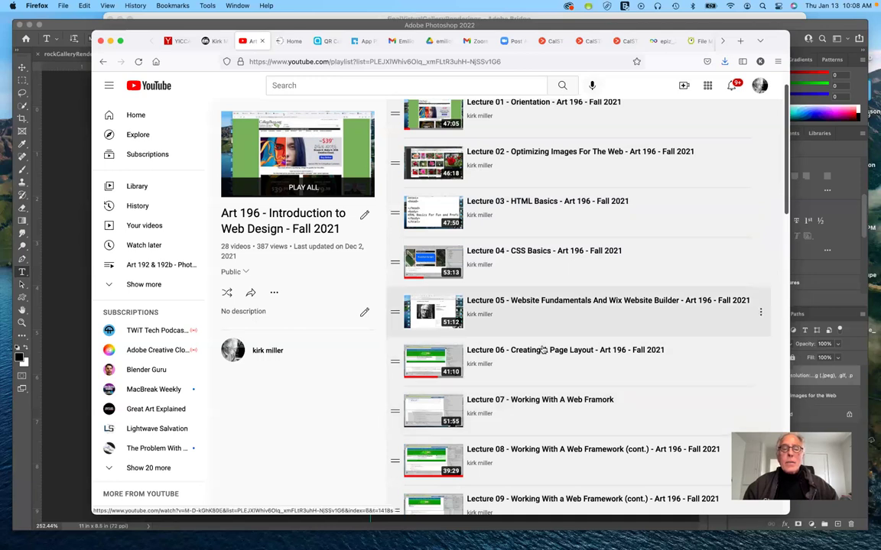
{"action": "scroll", "coordinate": [542, 348], "scroll_direction": "down", "scroll_amount": 2}
{"action": "scroll", "coordinate": [544, 350], "scroll_direction": "up", "scroll_amount": 3}
{"action": "scroll", "coordinate": [544, 349], "scroll_direction": "up", "scroll_amount": 1}
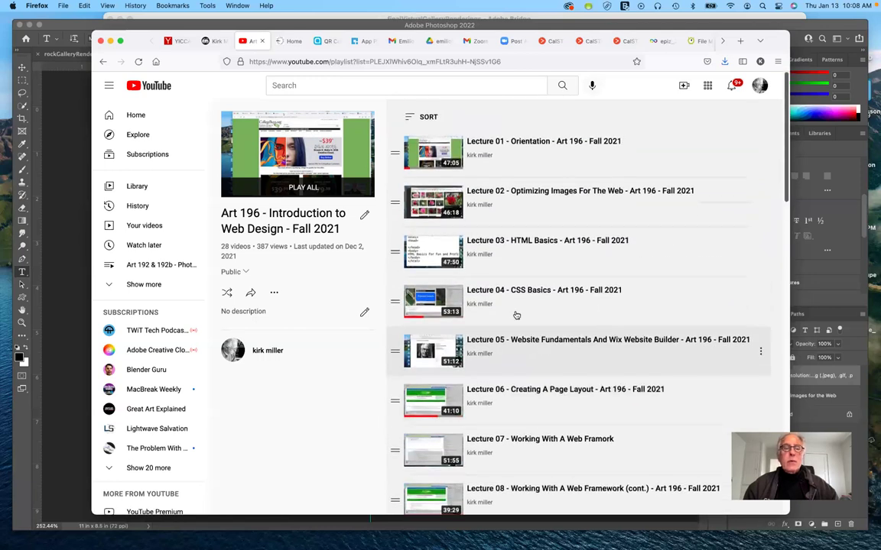
{"action": "left_click", "coordinate": [103, 62]}
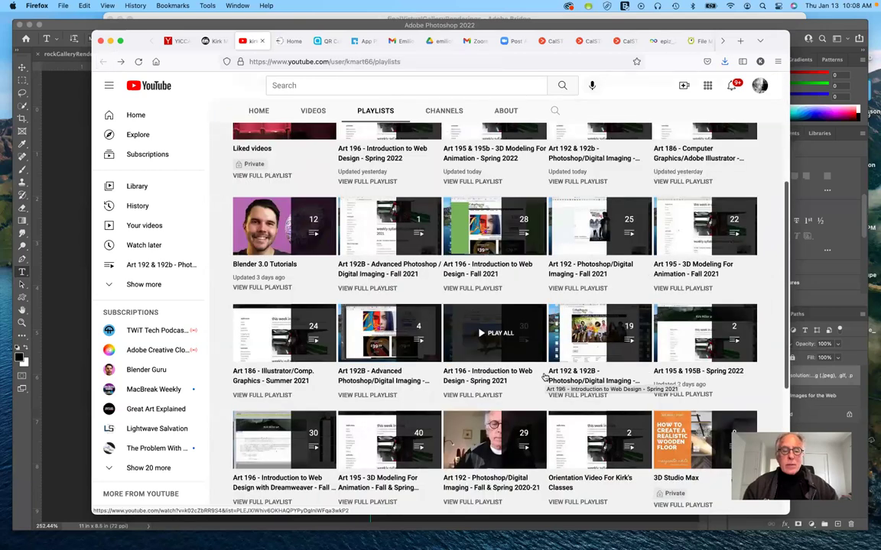
{"action": "scroll", "coordinate": [544, 375], "scroll_direction": "down", "scroll_amount": 1}
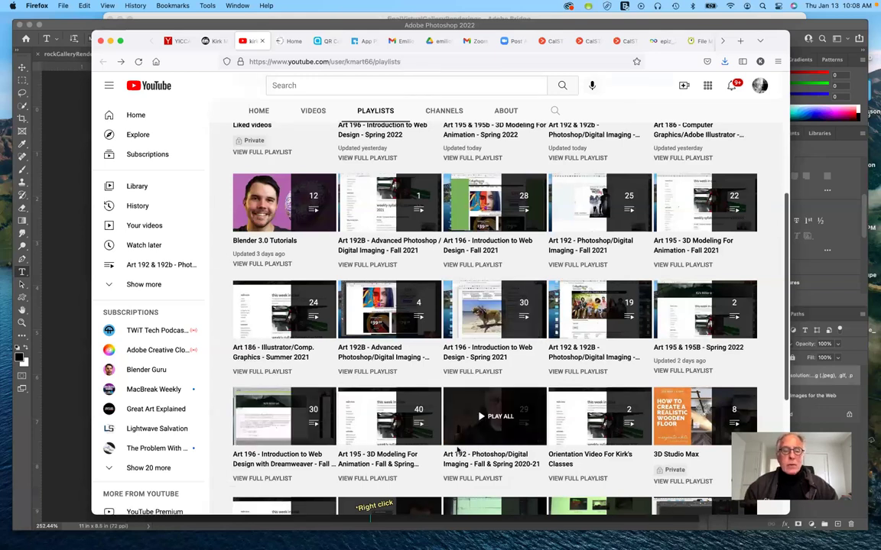
{"action": "left_click", "coordinate": [246, 479]}
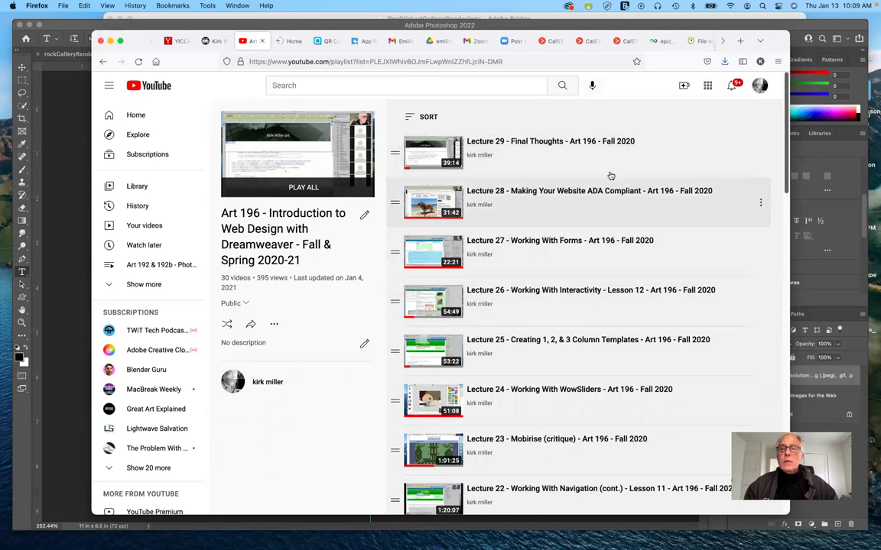
{"action": "scroll", "coordinate": [608, 342], "scroll_direction": "down", "scroll_amount": 15}
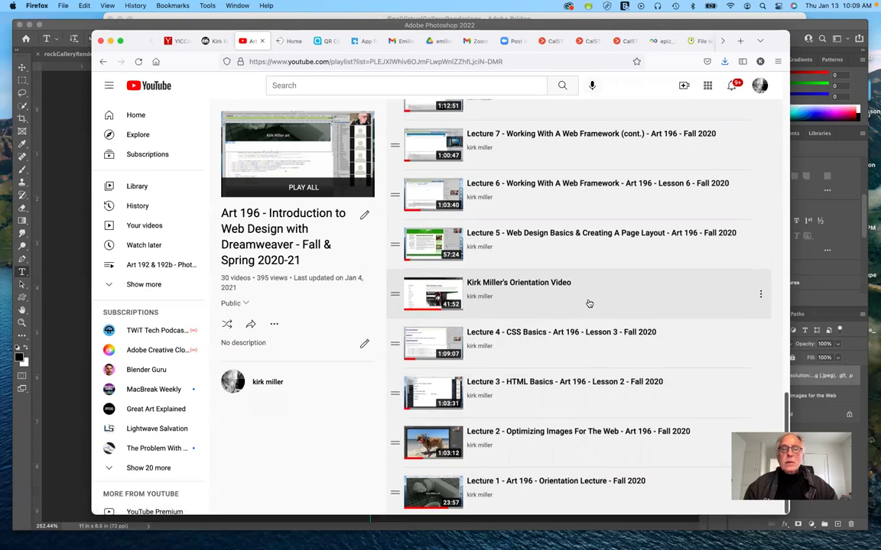
{"action": "scroll", "coordinate": [589, 304], "scroll_direction": "up", "scroll_amount": 2}
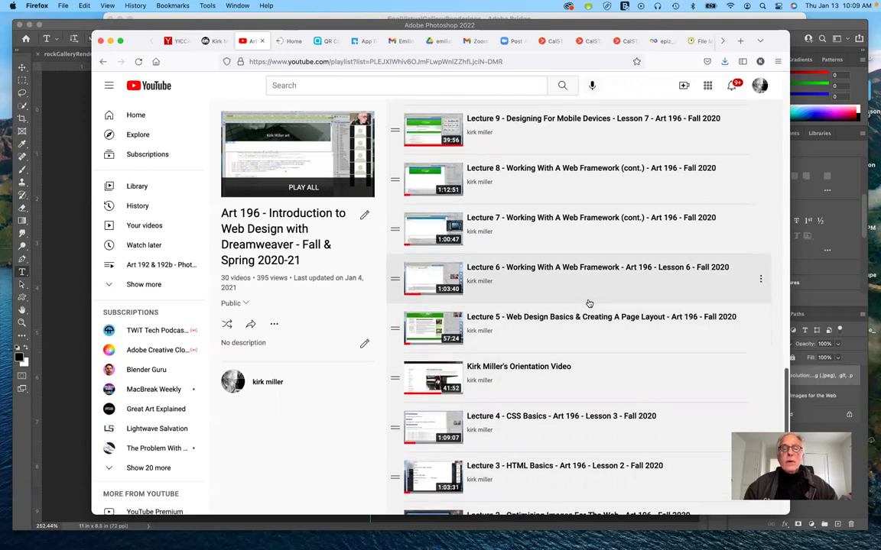
{"action": "scroll", "coordinate": [589, 303], "scroll_direction": "down", "scroll_amount": 2}
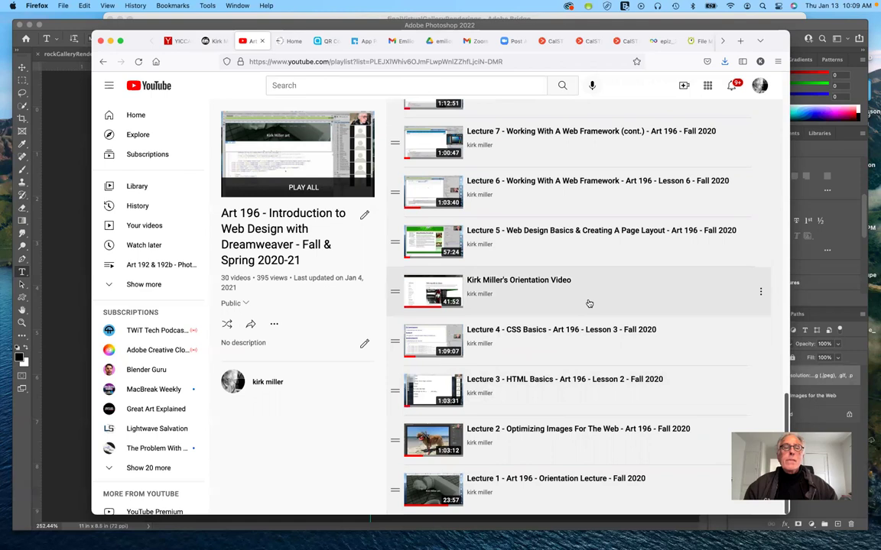
Step: Go back to the kmart66 channel's Playlists grid
{"action": "left_click", "coordinate": [103, 63]}
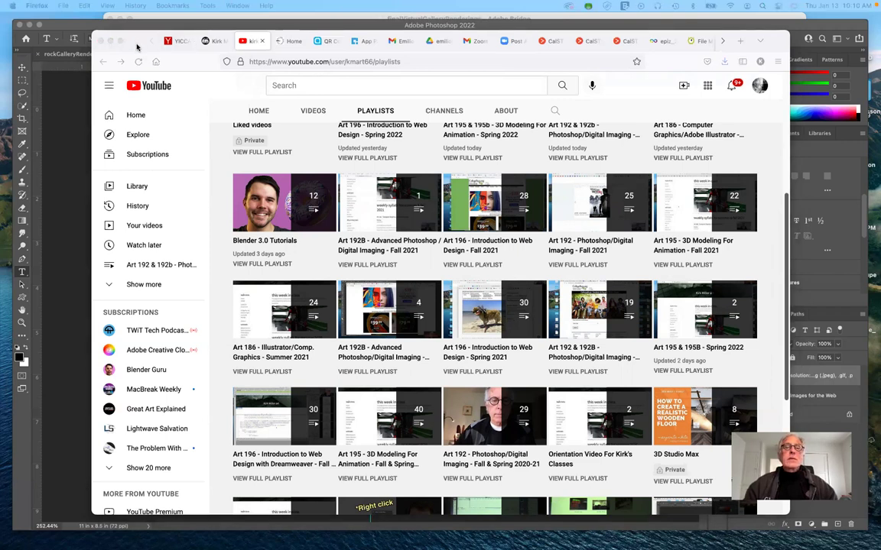
Step: Move the Firefox window up and left, then minimize it to reveal optimizeForWeb.psd in Photoshop
{"action": "left_click_drag", "start_coordinate": [116, 56], "coordinate": [92, 1]}
{"action": "key", "text": "super+m"}
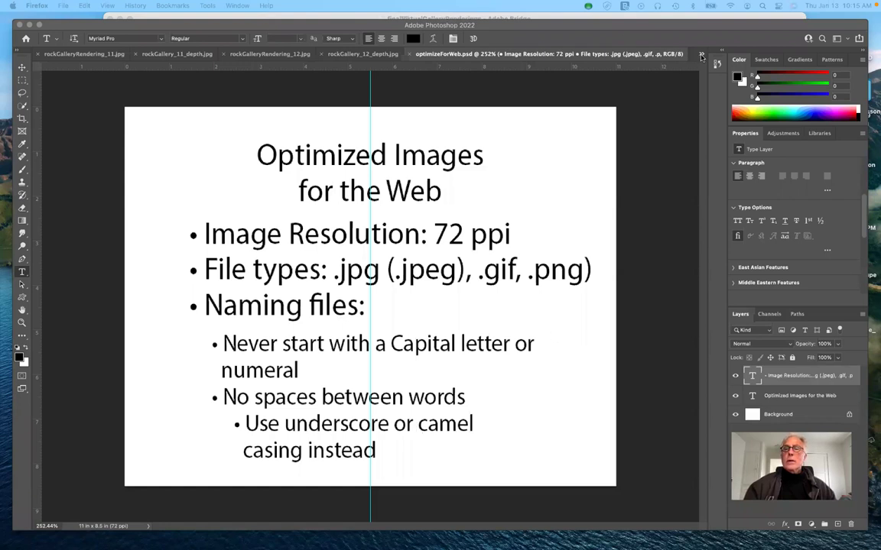
Step: Switch Photoshop to the optimizeForWeb copy document, then return to Firefox's playlists
{"action": "left_click", "coordinate": [702, 55]}
{"action": "left_click", "coordinate": [701, 55]}
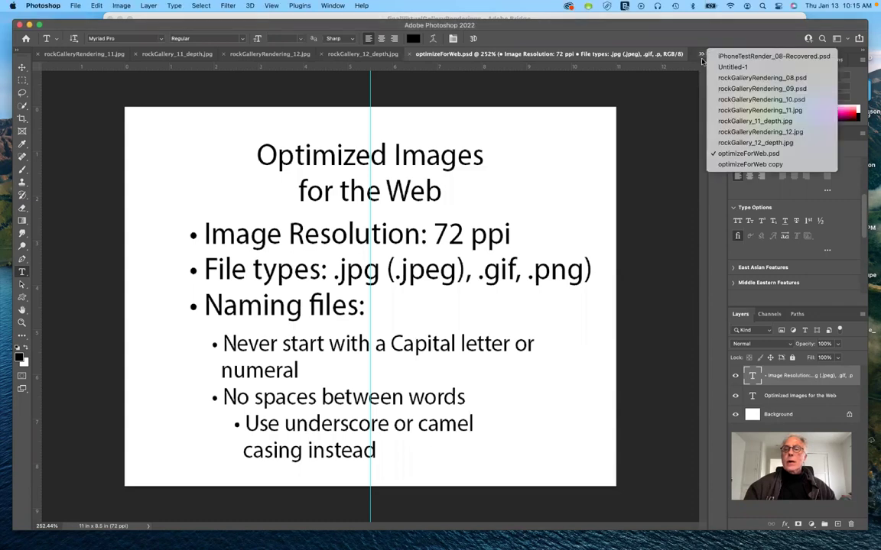
{"action": "left_click", "coordinate": [726, 164]}
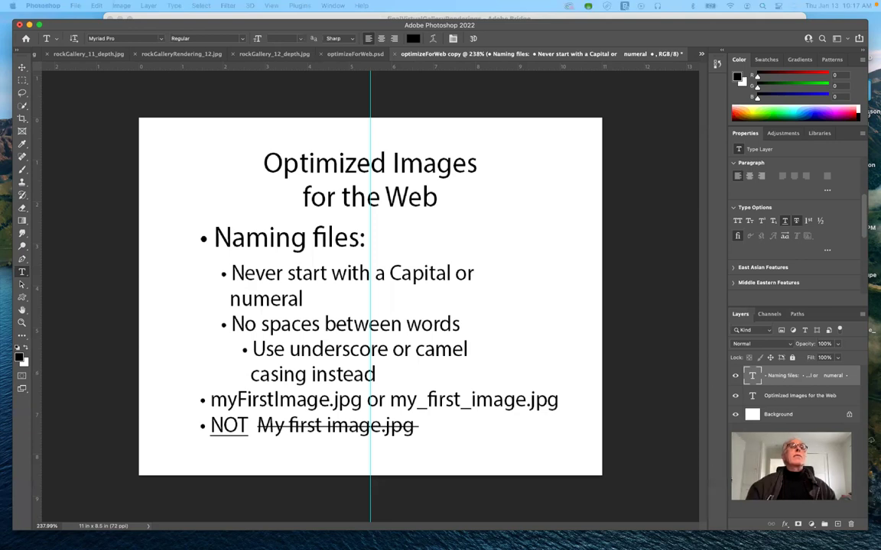
{"action": "key", "text": "super+Tab"}
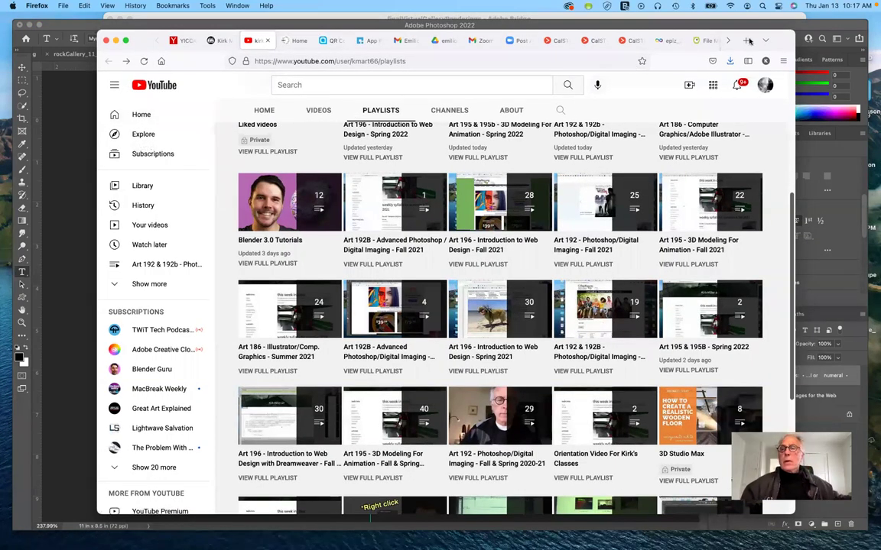
Step: Open a new Firefox tab and put the cursor in its address bar
{"action": "left_click", "coordinate": [747, 40]}
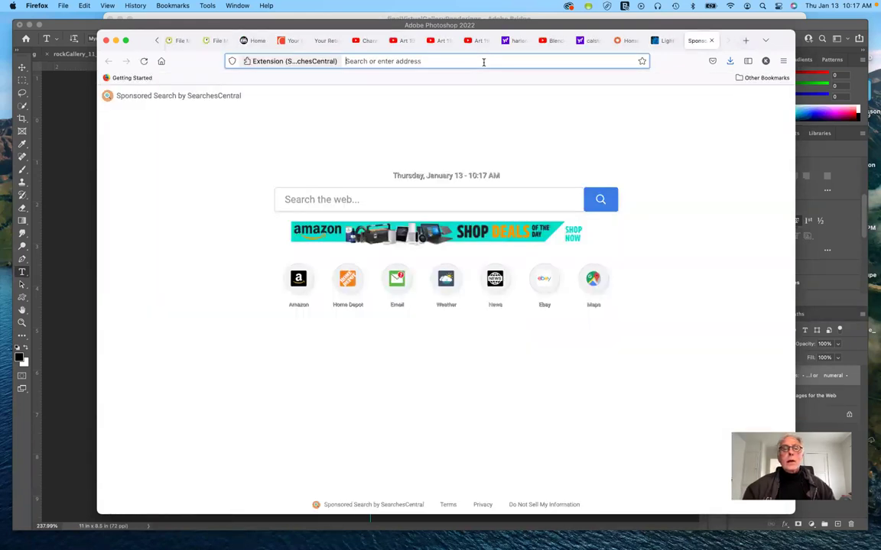
{"action": "left_click", "coordinate": [482, 60]}
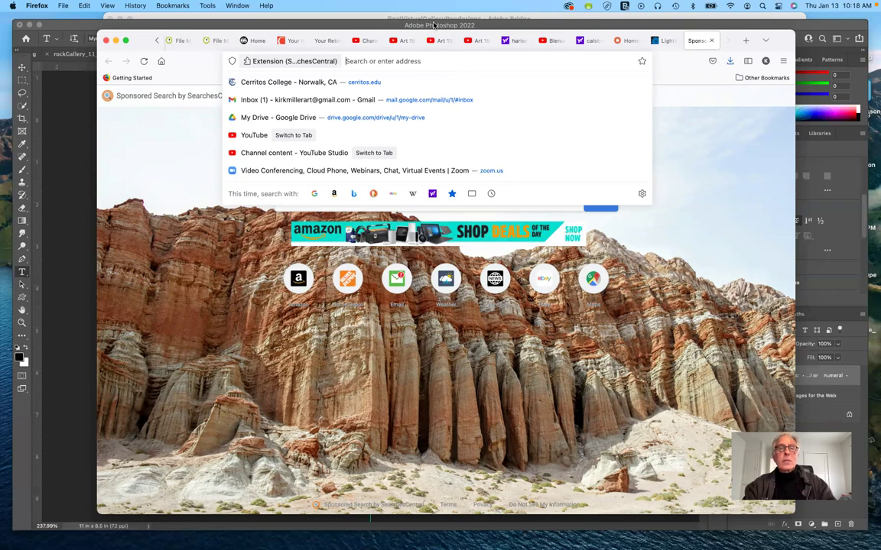
Step: Load creativecommons.org, dismiss its donation pop-up, and look over the 'turning 20' home page
{"action": "type", "text": "creat"}
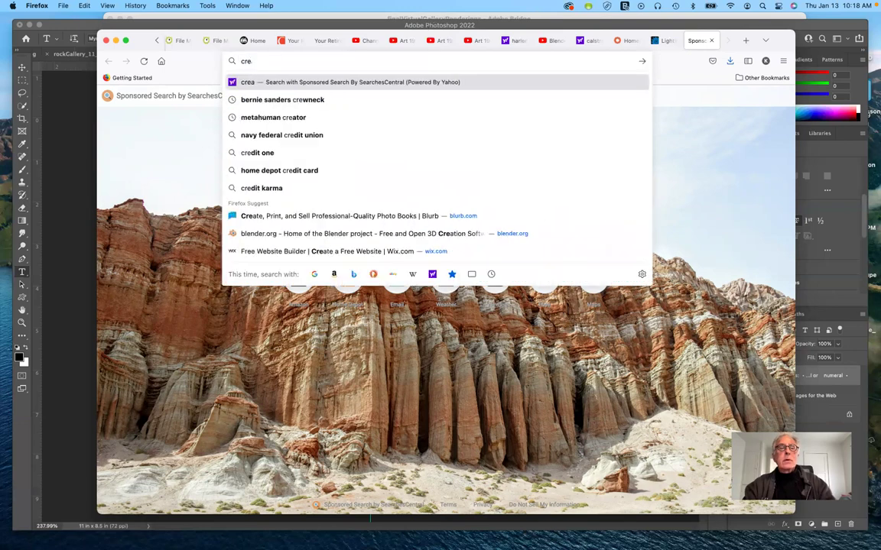
{"action": "type", "text": "i"}
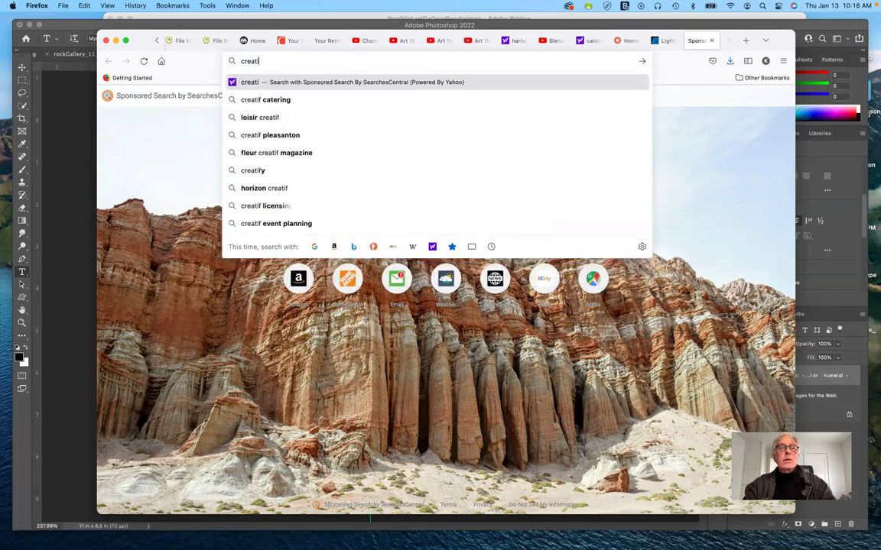
{"action": "type", "text": "vecommm"}
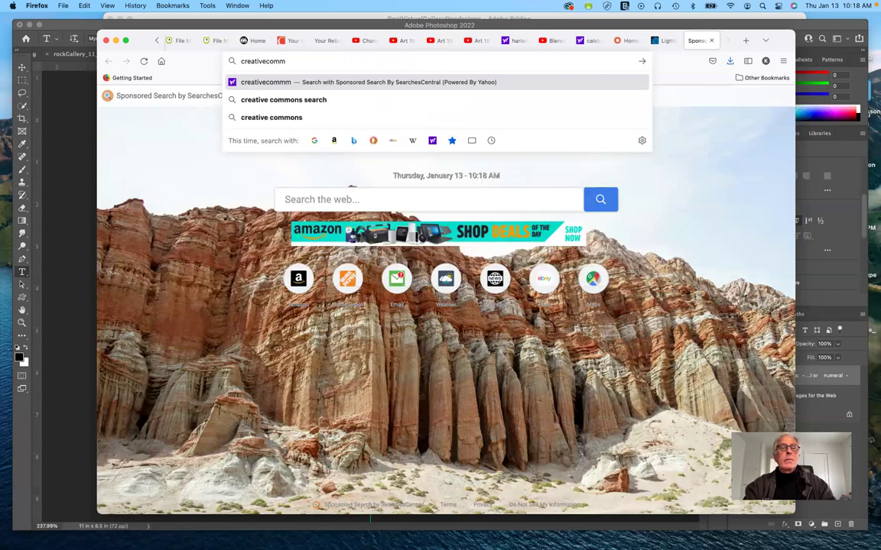
{"action": "key", "text": "BackSpace"}
{"action": "type", "text": "on"}
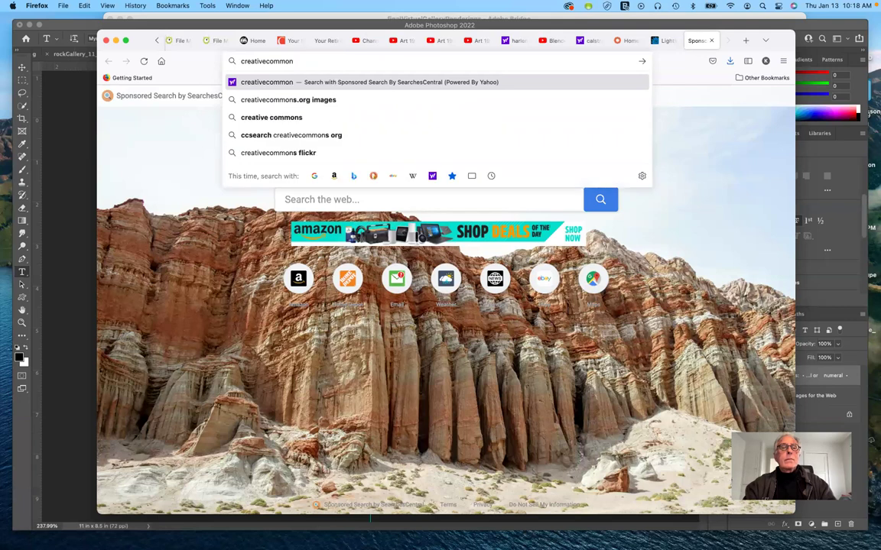
{"action": "type", "text": "s.org"}
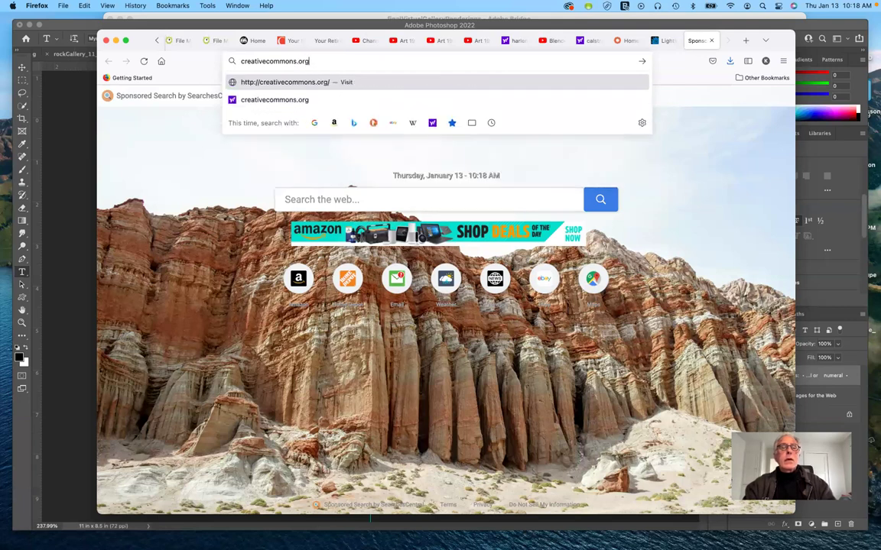
{"action": "key", "text": "Return"}
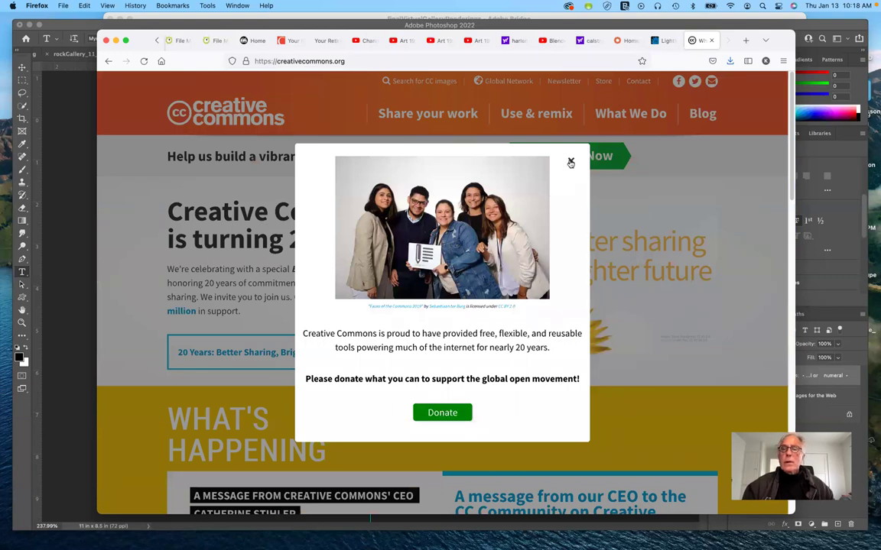
{"action": "left_click", "coordinate": [571, 163]}
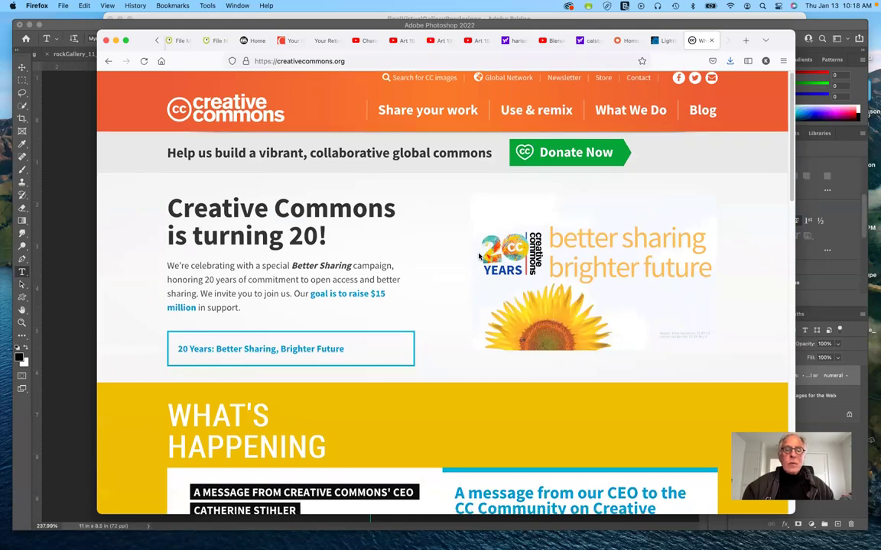
{"action": "scroll", "coordinate": [480, 257], "scroll_direction": "down", "scroll_amount": 5}
{"action": "scroll", "coordinate": [479, 256], "scroll_direction": "down", "scroll_amount": 10}
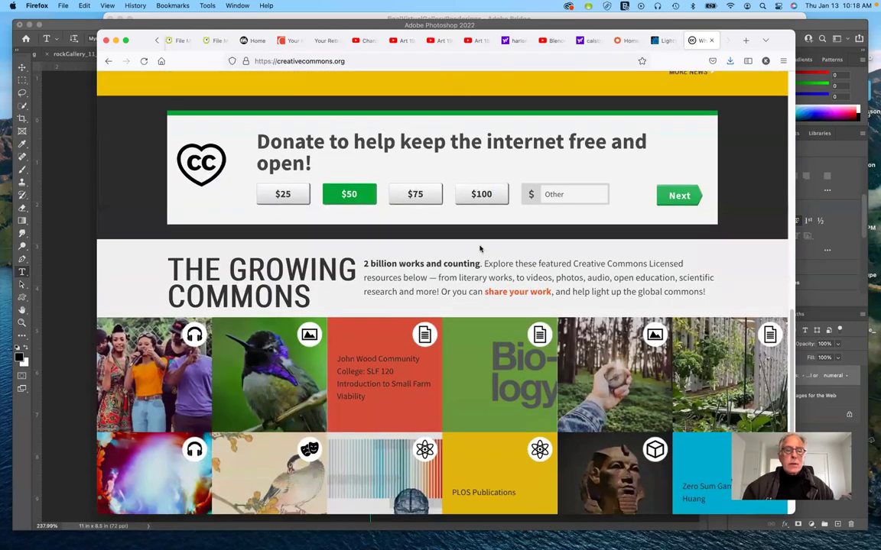
{"action": "scroll", "coordinate": [479, 247], "scroll_direction": "up", "scroll_amount": 7}
{"action": "scroll", "coordinate": [479, 247], "scroll_direction": "up", "scroll_amount": 8}
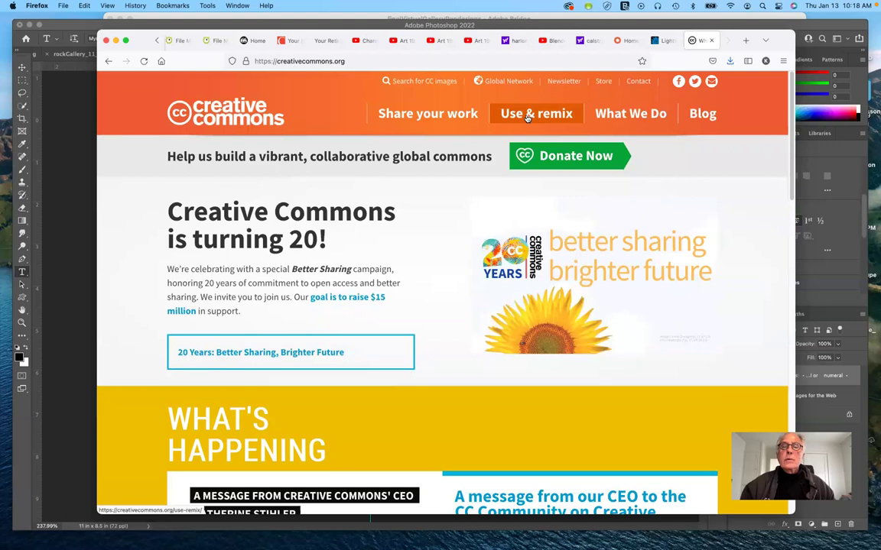
Step: Go to the Use & remix page and follow Search the Commons to Openverse
{"action": "left_click", "coordinate": [526, 117]}
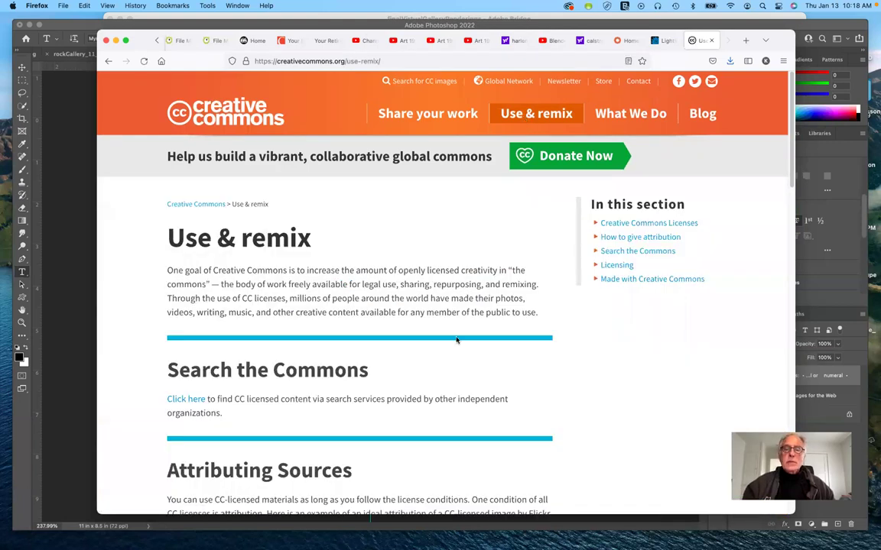
{"action": "scroll", "coordinate": [457, 340], "scroll_direction": "down", "scroll_amount": 5}
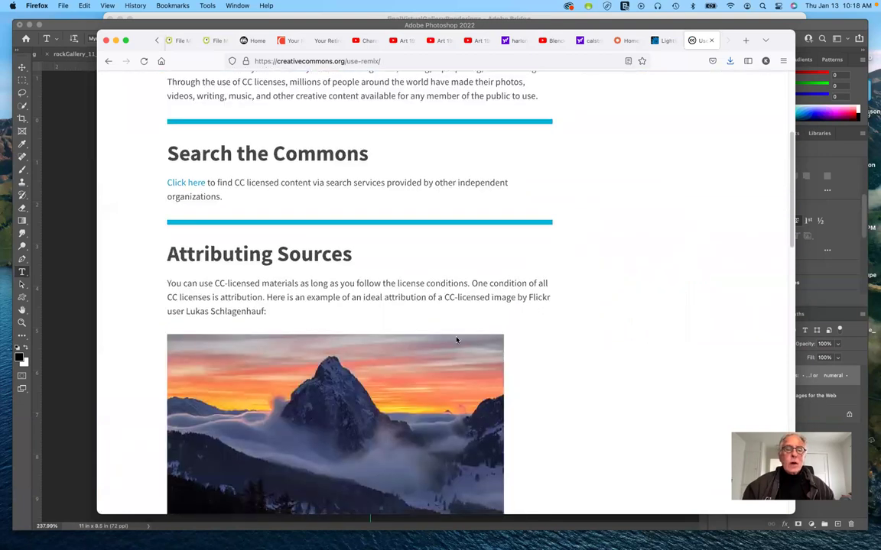
{"action": "scroll", "coordinate": [463, 334], "scroll_direction": "down", "scroll_amount": 3}
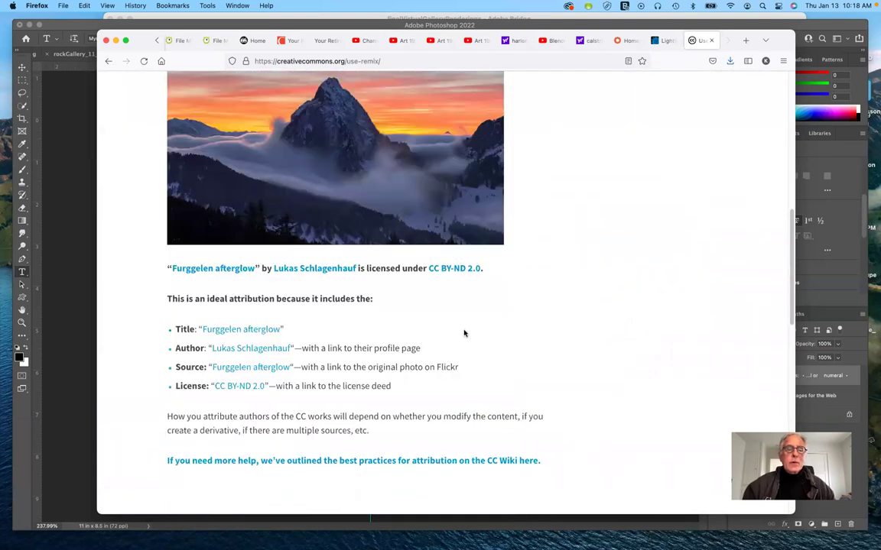
{"action": "scroll", "coordinate": [463, 334], "scroll_direction": "up", "scroll_amount": 2}
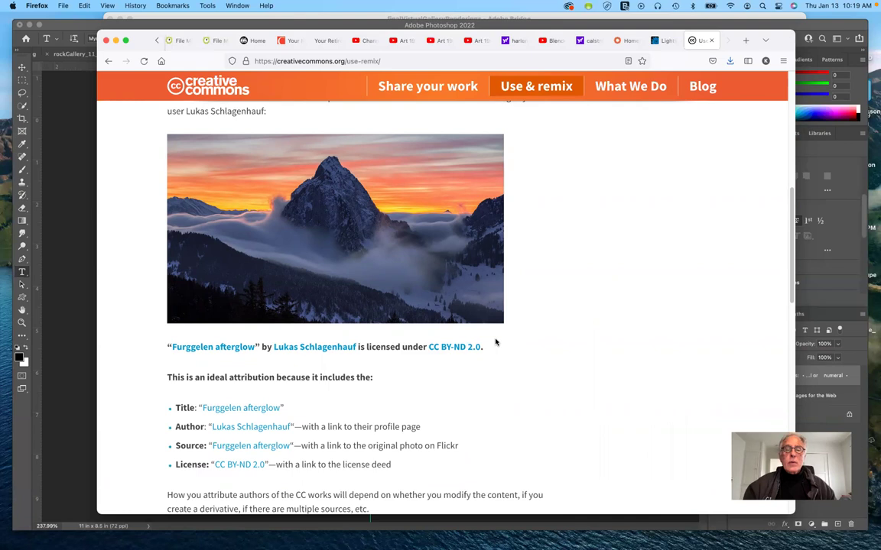
{"action": "scroll", "coordinate": [495, 342], "scroll_direction": "up", "scroll_amount": 3}
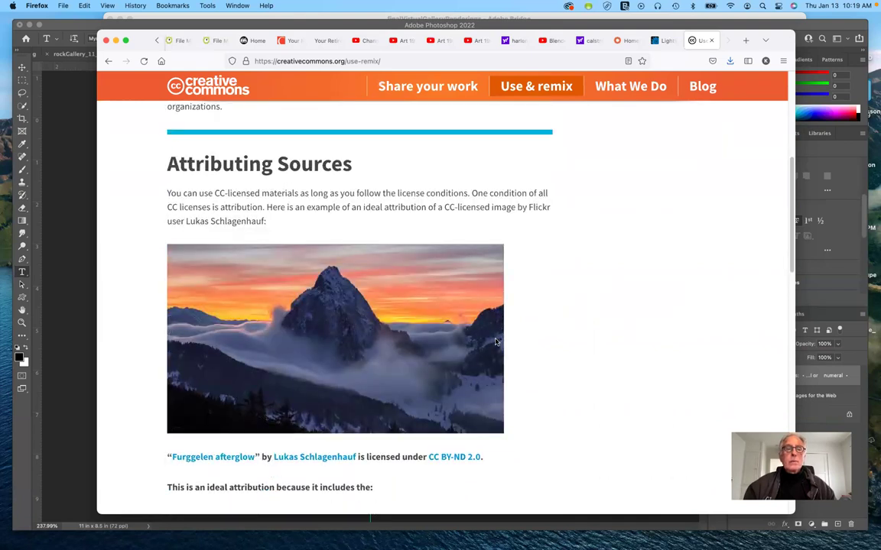
{"action": "scroll", "coordinate": [495, 342], "scroll_direction": "up", "scroll_amount": 2}
{"action": "scroll", "coordinate": [495, 341], "scroll_direction": "up", "scroll_amount": 2}
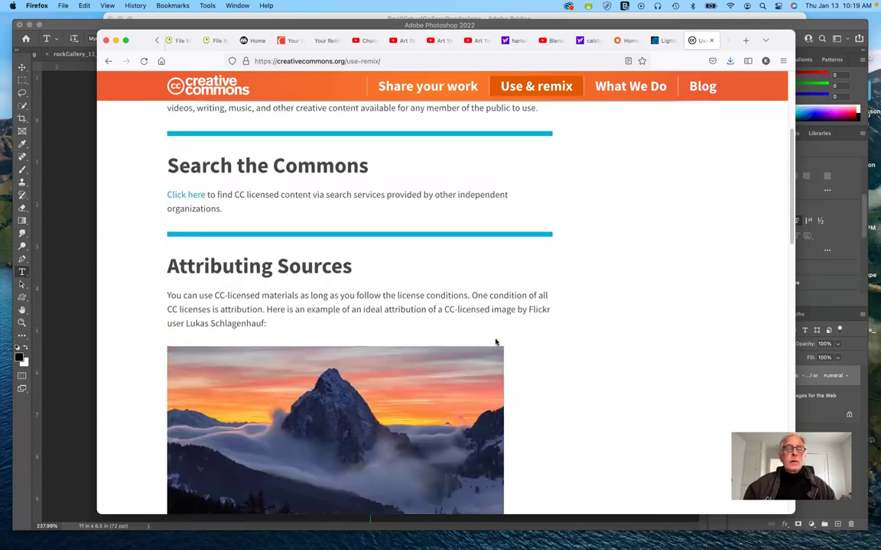
{"action": "scroll", "coordinate": [495, 341], "scroll_direction": "up", "scroll_amount": 1}
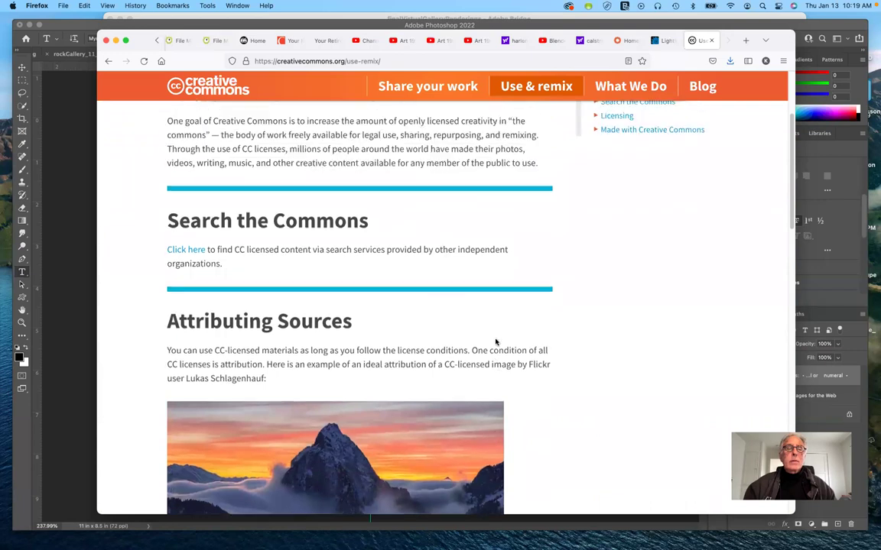
{"action": "scroll", "coordinate": [495, 343], "scroll_direction": "up", "scroll_amount": 3}
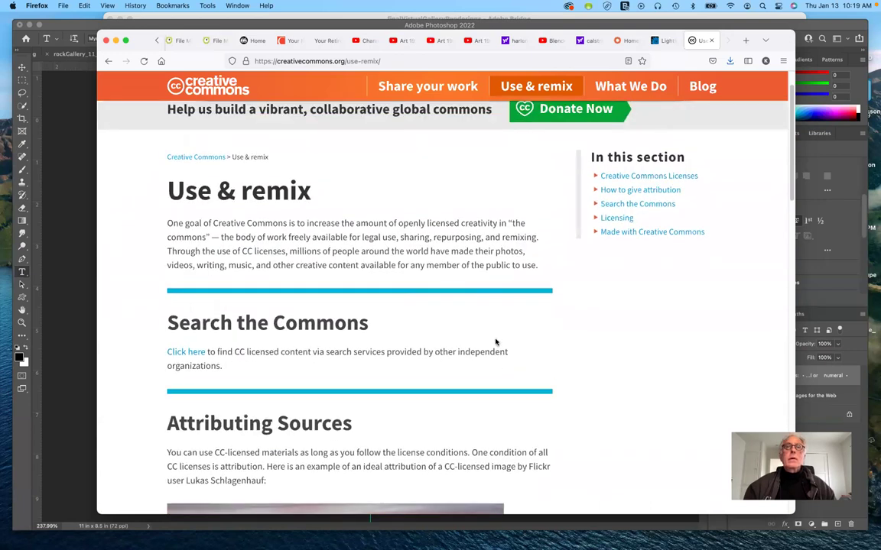
{"action": "scroll", "coordinate": [496, 342], "scroll_direction": "up", "scroll_amount": 1}
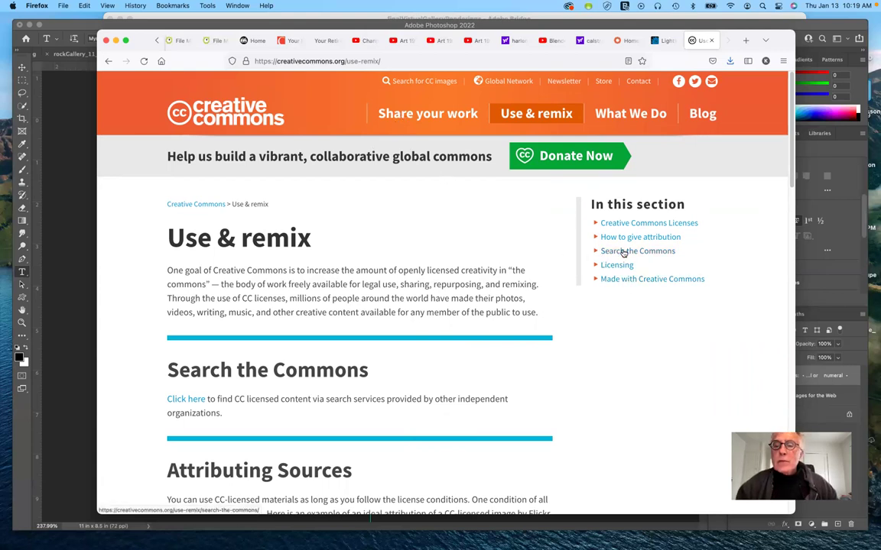
{"action": "left_click", "coordinate": [623, 251]}
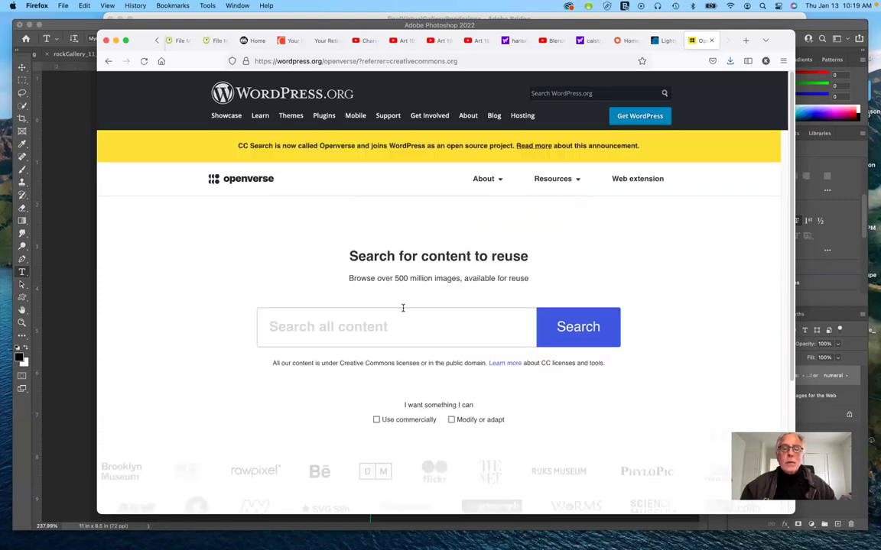
Step: Search Openverse for 'sunflowers' and scroll through the image results
{"action": "left_click", "coordinate": [390, 328]}
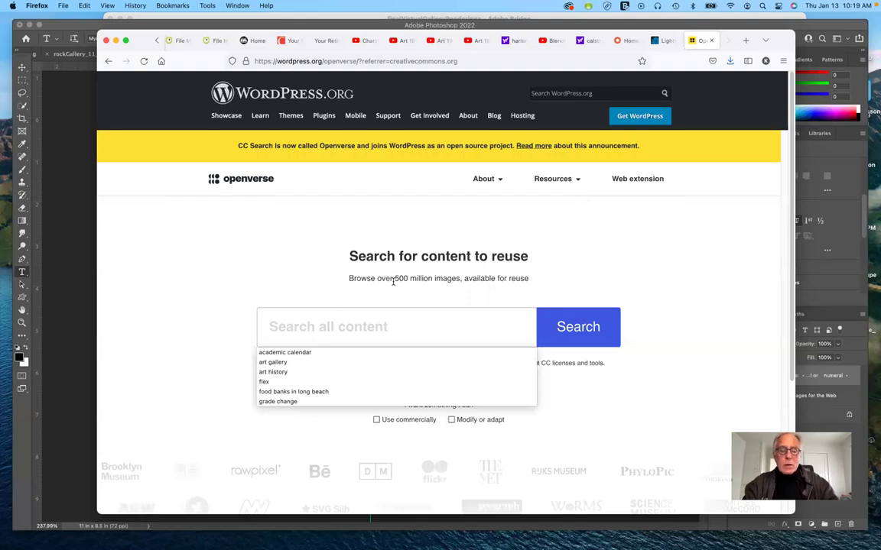
{"action": "type", "text": "s"}
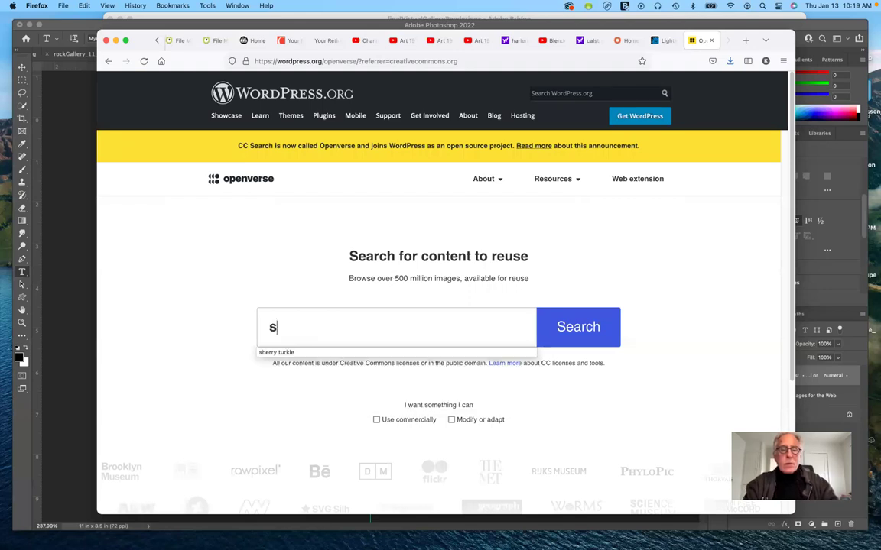
{"action": "type", "text": "unflowers"}
{"action": "key", "text": "Return"}
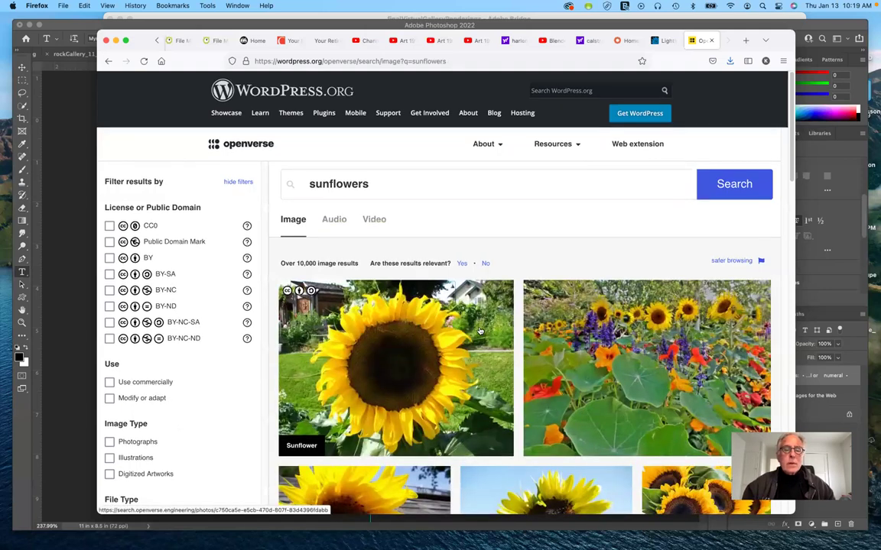
{"action": "scroll", "coordinate": [482, 330], "scroll_direction": "down", "scroll_amount": 3}
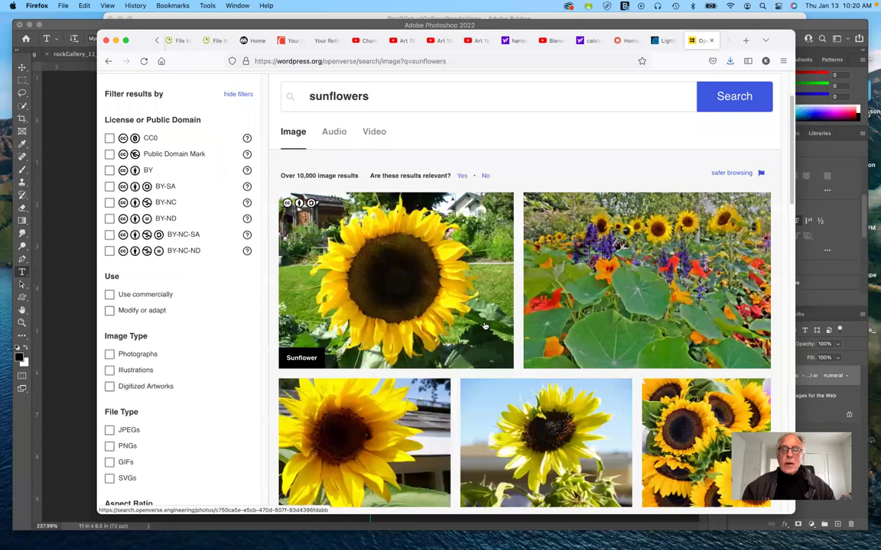
{"action": "scroll", "coordinate": [419, 261], "scroll_direction": "down", "scroll_amount": 1}
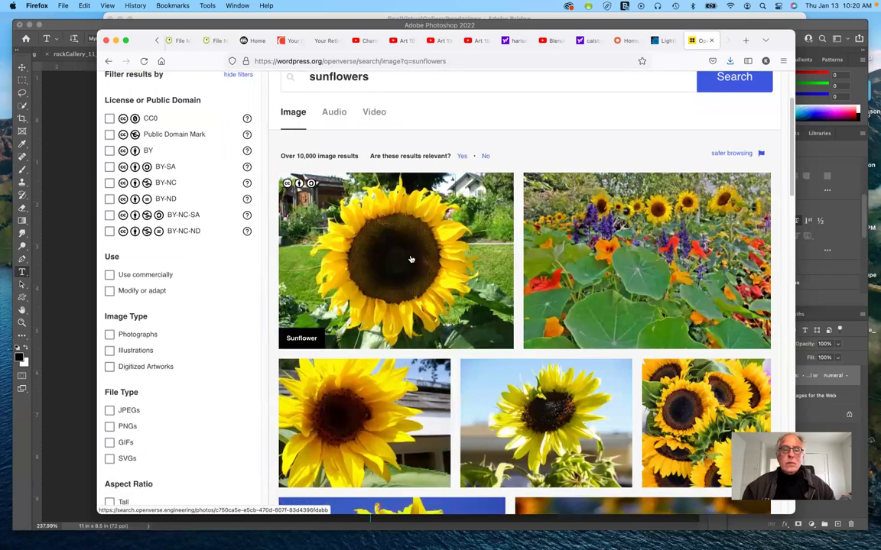
Step: Open the first sunflower photo's page and copy its CC BY-SA 2.0 rich-text credit line
{"action": "left_click", "coordinate": [410, 258]}
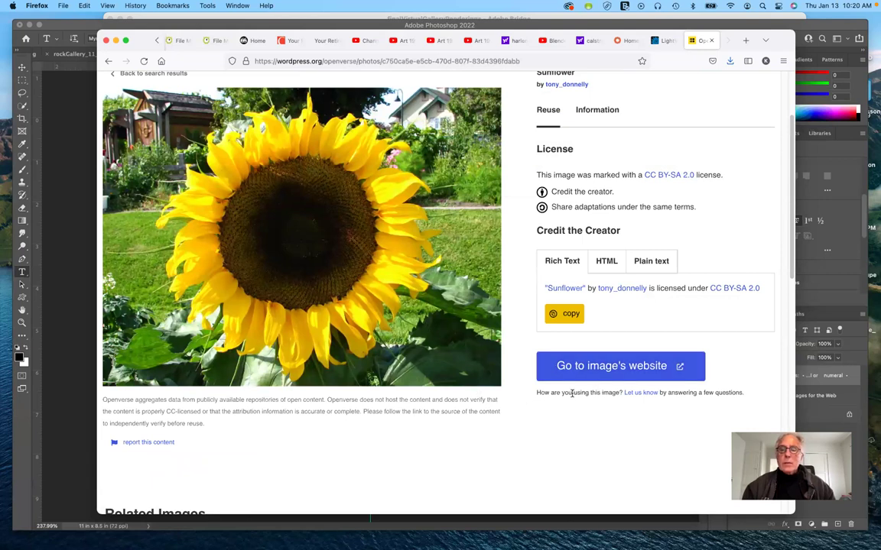
{"action": "left_click", "coordinate": [564, 314]}
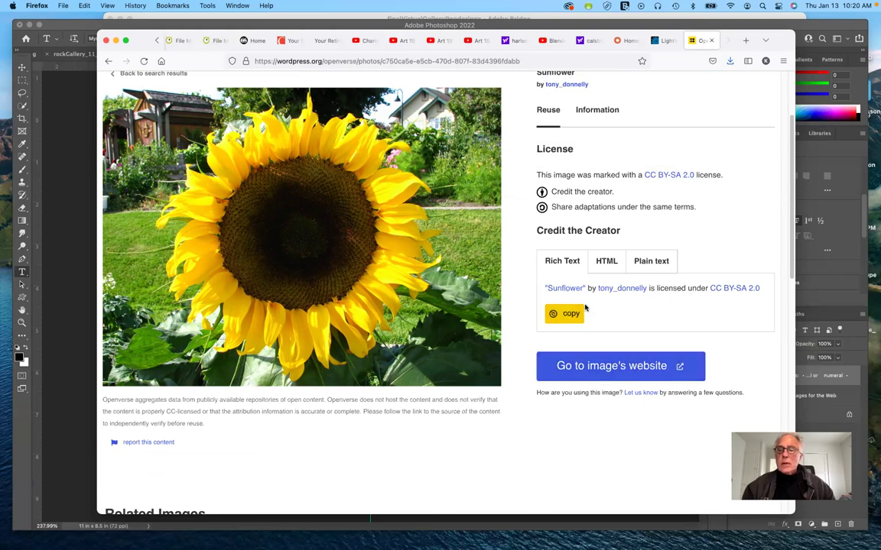
{"action": "left_click", "coordinate": [565, 314]}
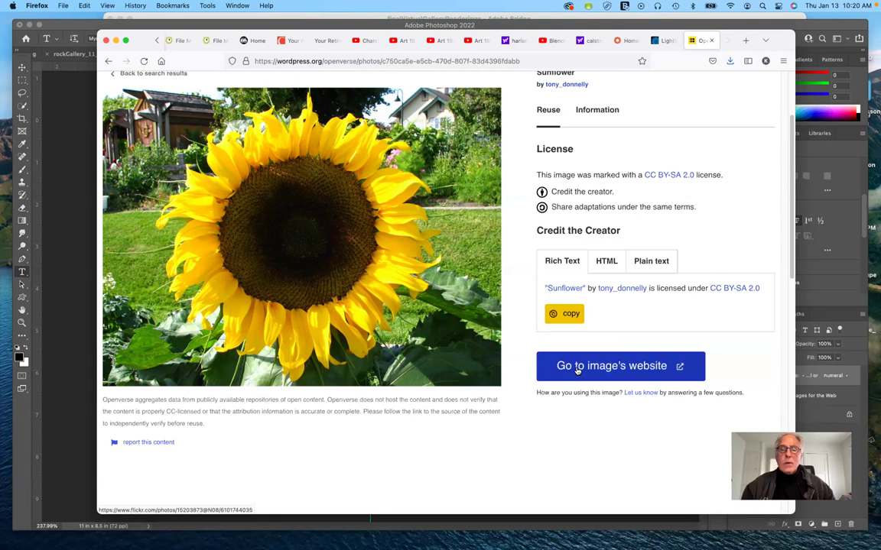
{"action": "left_click", "coordinate": [565, 314]}
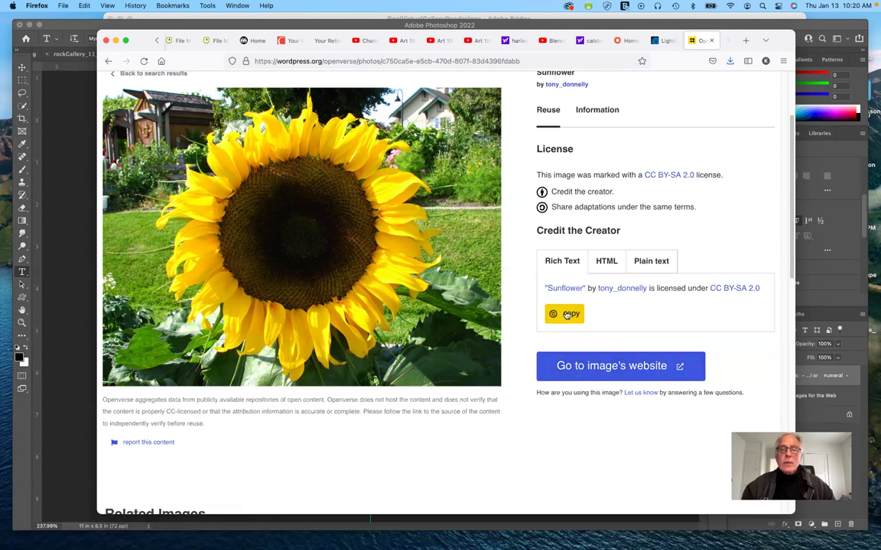
{"action": "left_click", "coordinate": [565, 315]}
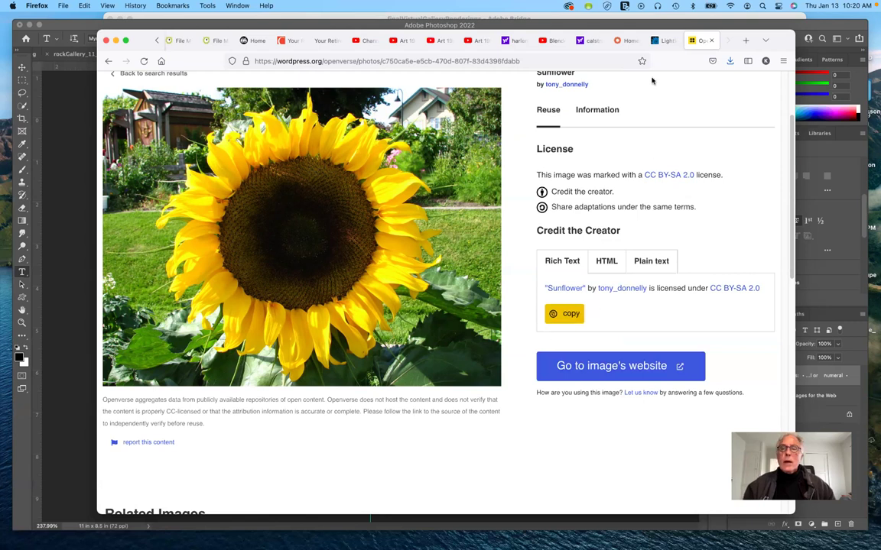
Step: Hide Firefox and cancel the Open File dialog to reveal the optimizeForWeb slide
{"action": "key", "text": "super+h"}
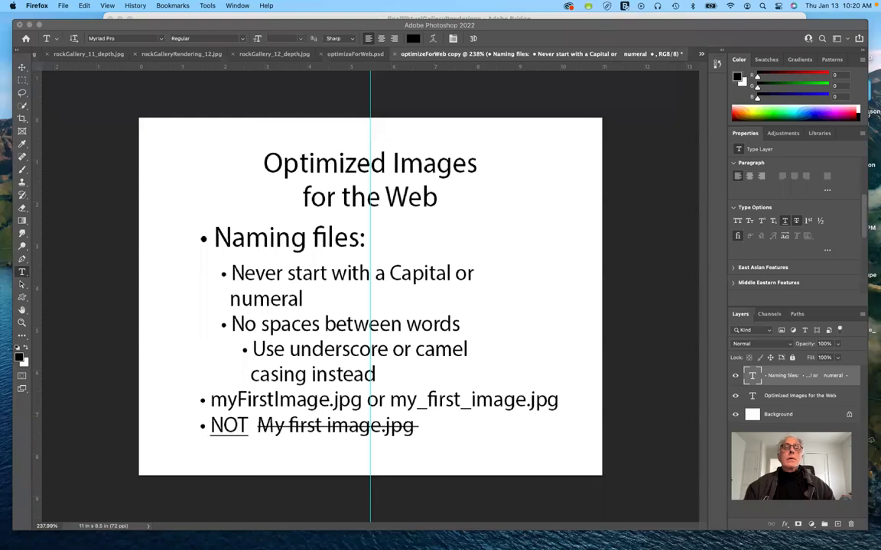
{"action": "left_click", "coordinate": [61, 6]}
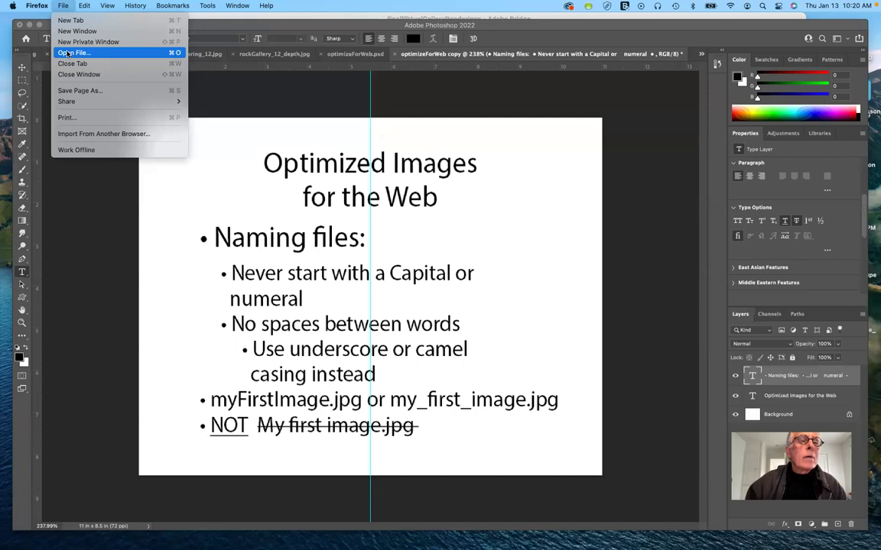
{"action": "key", "text": "Escape"}
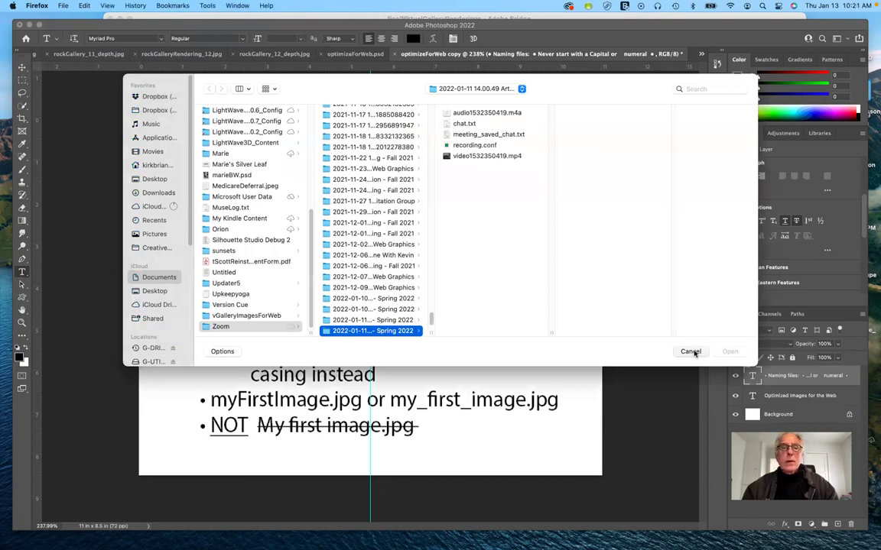
{"action": "left_click", "coordinate": [690, 352]}
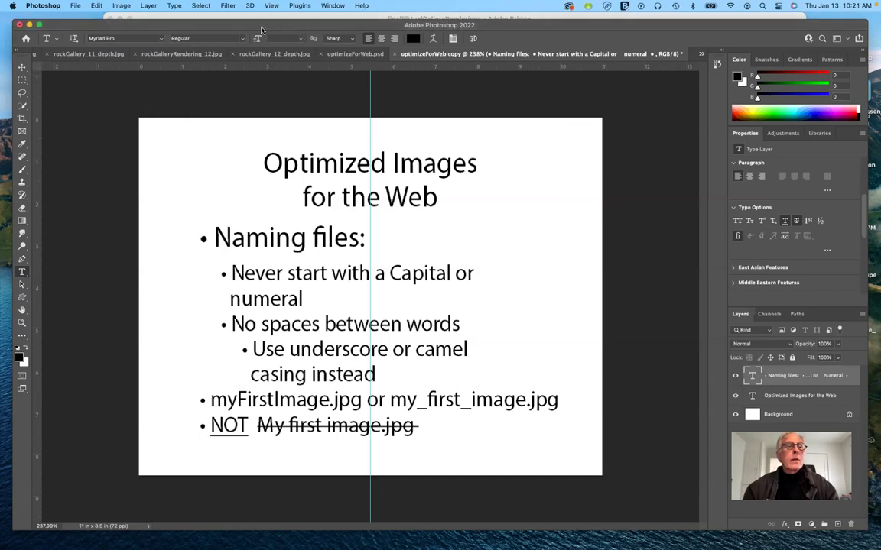
Step: Create a new 11 × 8.5 in, 72 ppi document, Untitled-2
{"action": "left_click", "coordinate": [74, 5]}
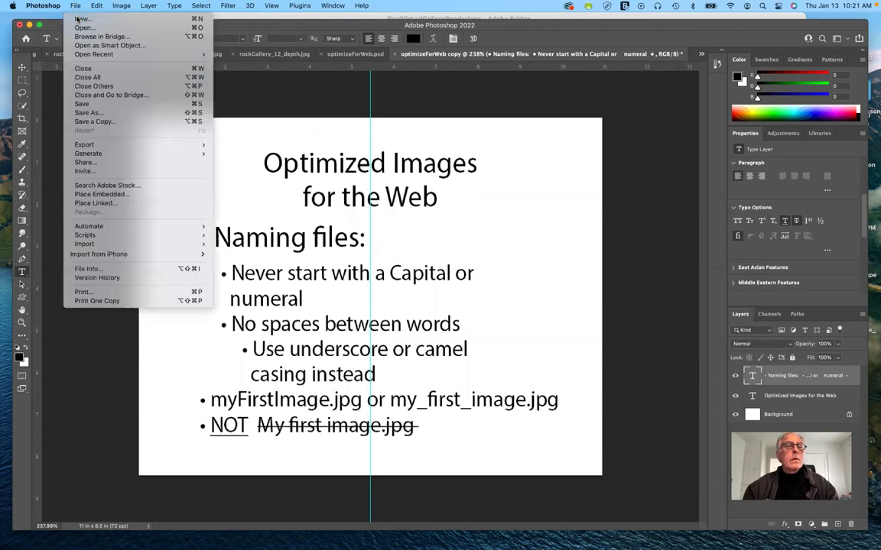
{"action": "left_click", "coordinate": [382, 220]}
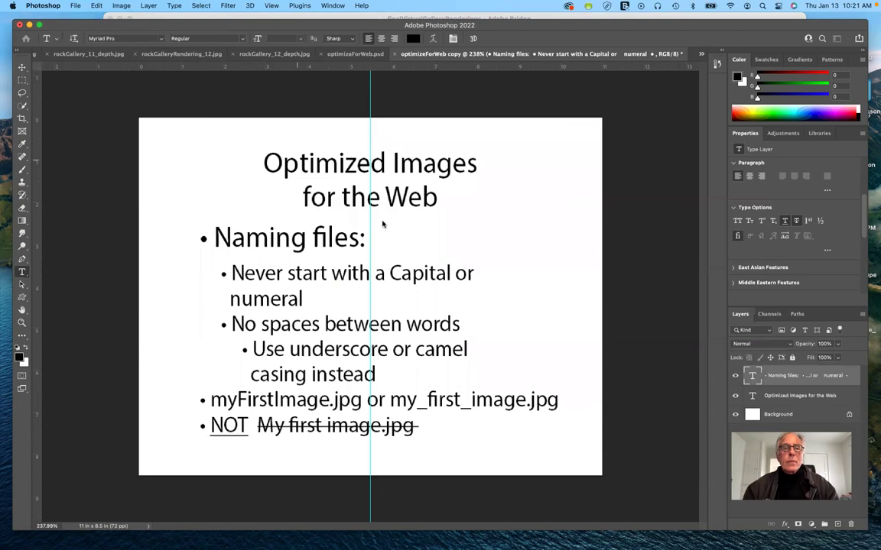
{"action": "key", "text": "super+n"}
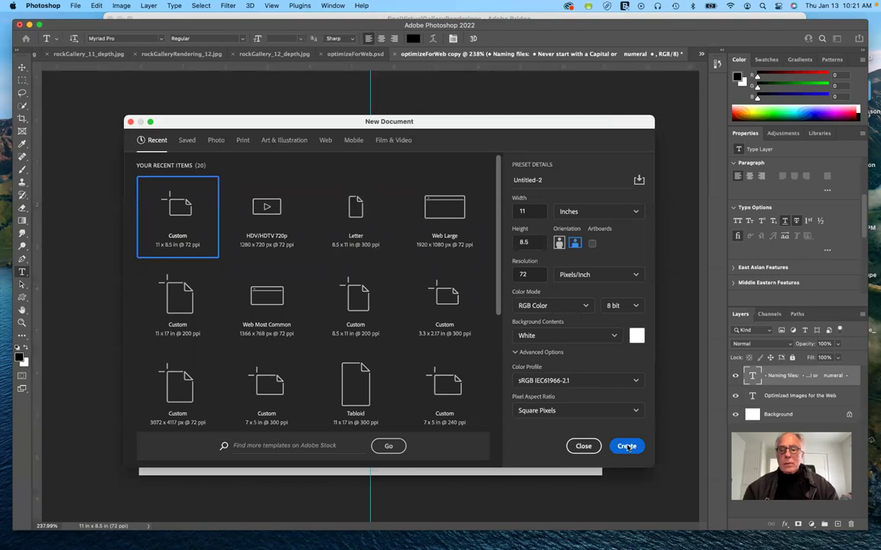
{"action": "left_click", "coordinate": [626, 446]}
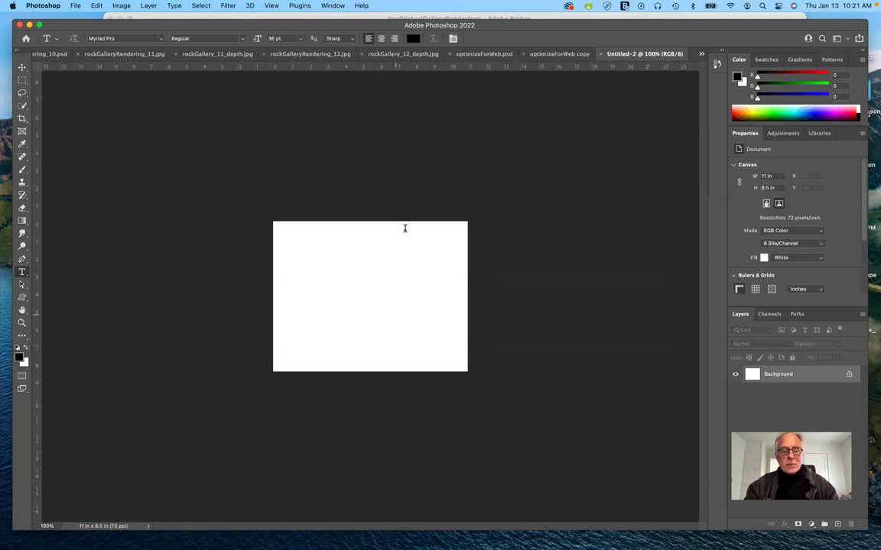
Step: Remove the placeholder text layer, leaving only the white Background
{"action": "left_click_drag", "start_coordinate": [395, 229], "coordinate": [407, 314]}
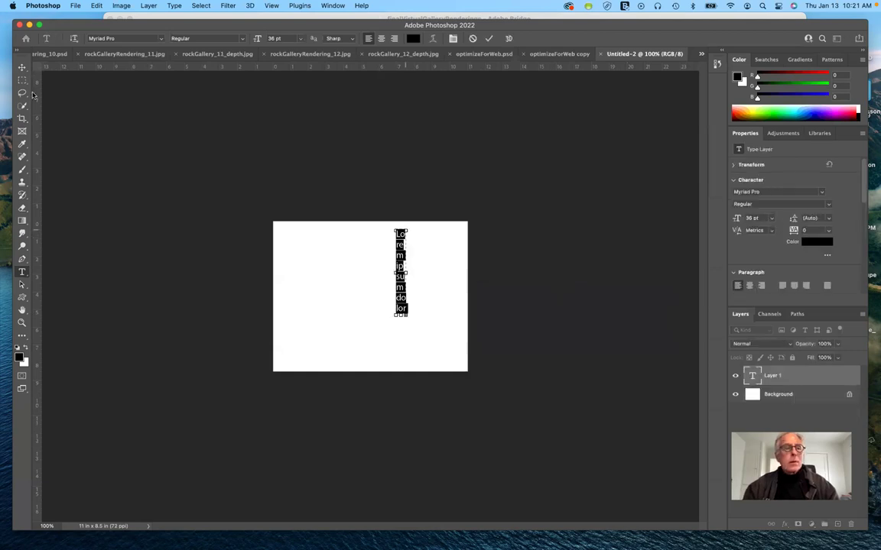
{"action": "key", "text": "Escape"}
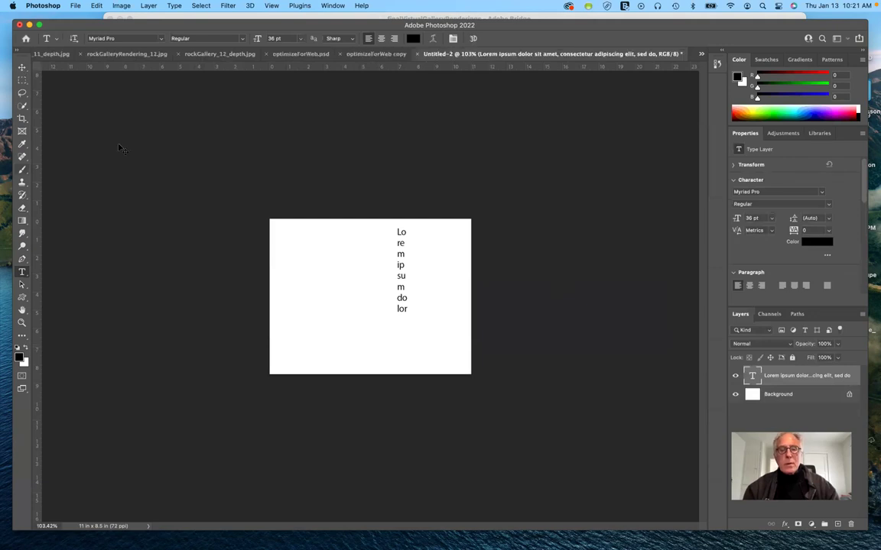
{"action": "key", "text": "v"}
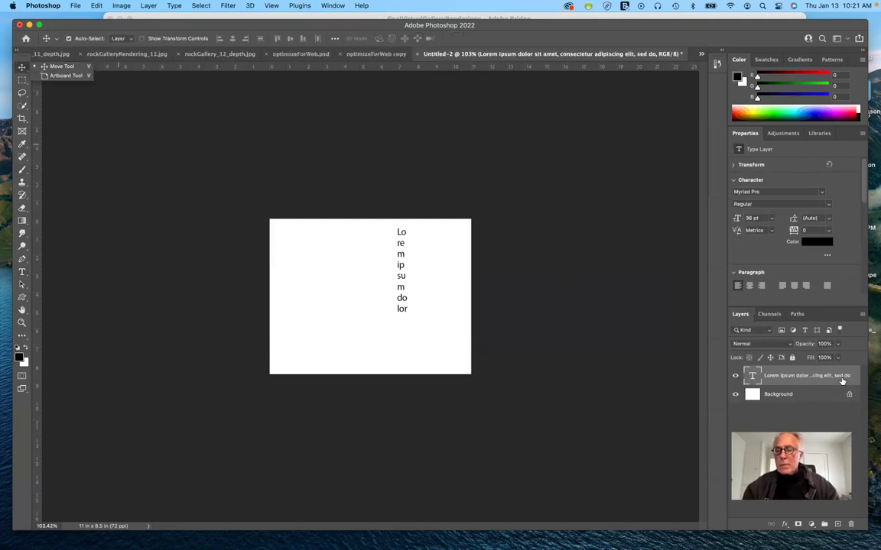
{"action": "left_click_drag", "start_coordinate": [845, 383], "coordinate": [619, 406]}
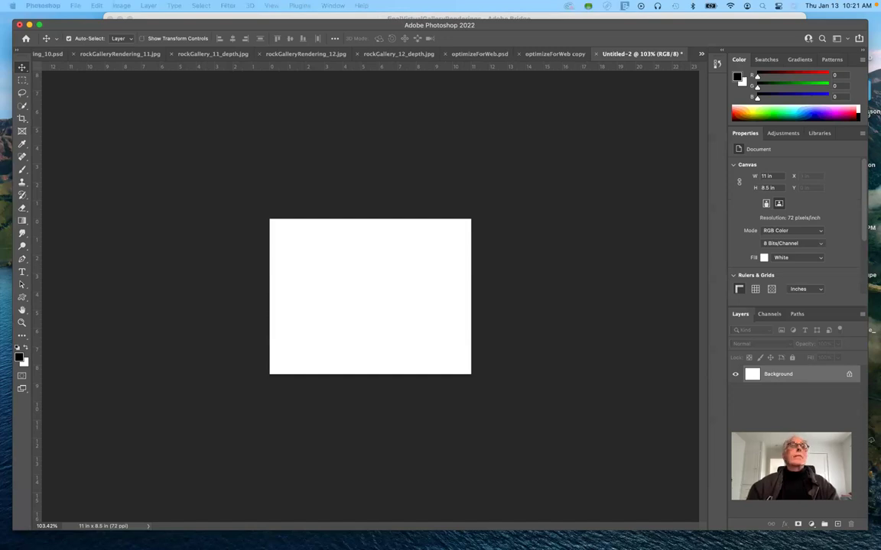
Step: Bring Firefox back at full size and scroll down the Sunflower photo's Flickr page to its download options
{"action": "key", "text": "super+Tab"}
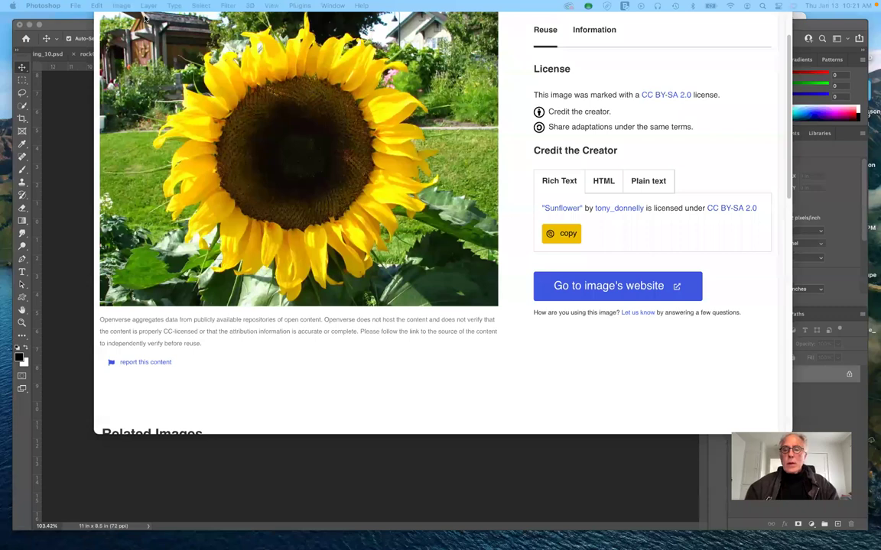
{"action": "left_click", "coordinate": [145, 19]}
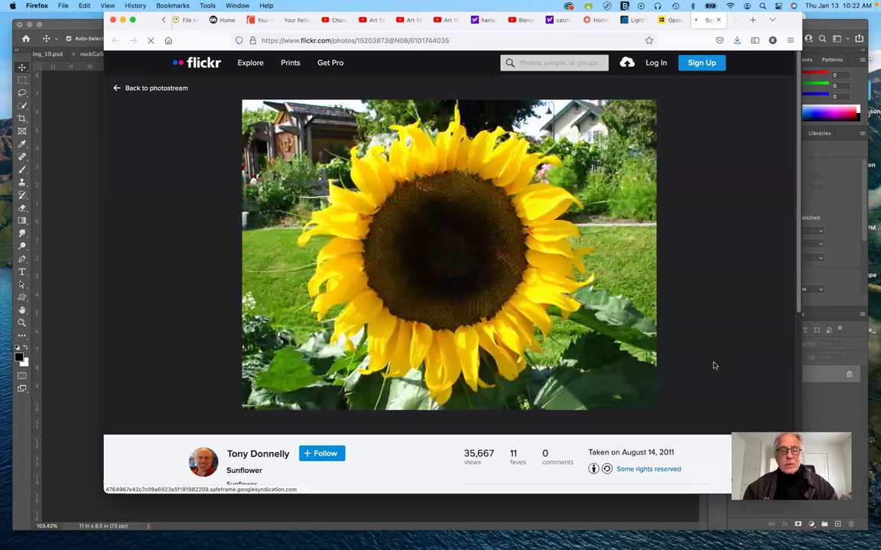
{"action": "scroll", "coordinate": [713, 366], "scroll_direction": "down", "scroll_amount": 1}
{"action": "scroll", "coordinate": [713, 365], "scroll_direction": "down", "scroll_amount": 5}
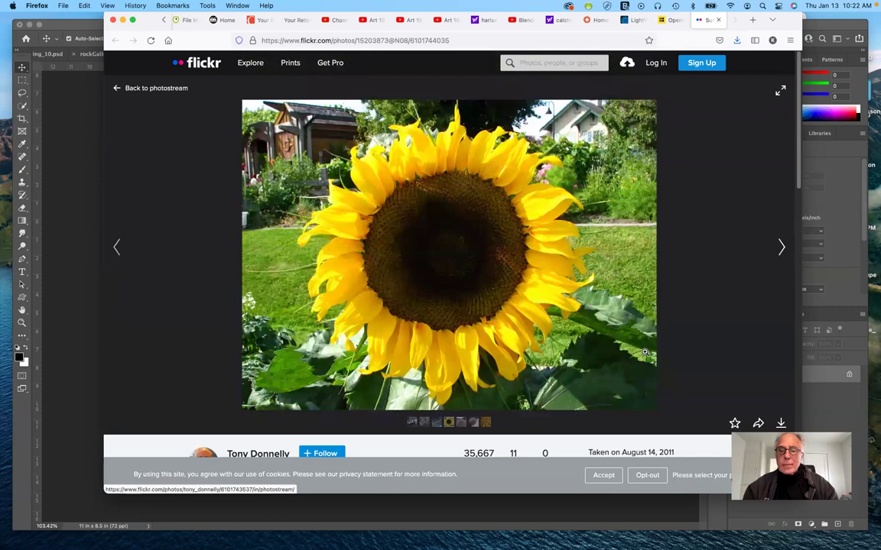
{"action": "scroll", "coordinate": [775, 361], "scroll_direction": "down", "scroll_amount": 1}
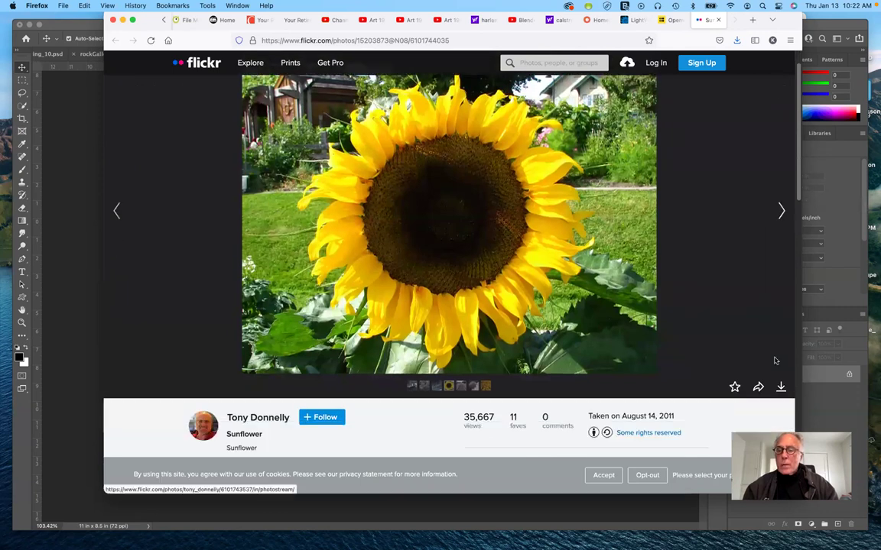
{"action": "scroll", "coordinate": [774, 361], "scroll_direction": "down", "scroll_amount": 1}
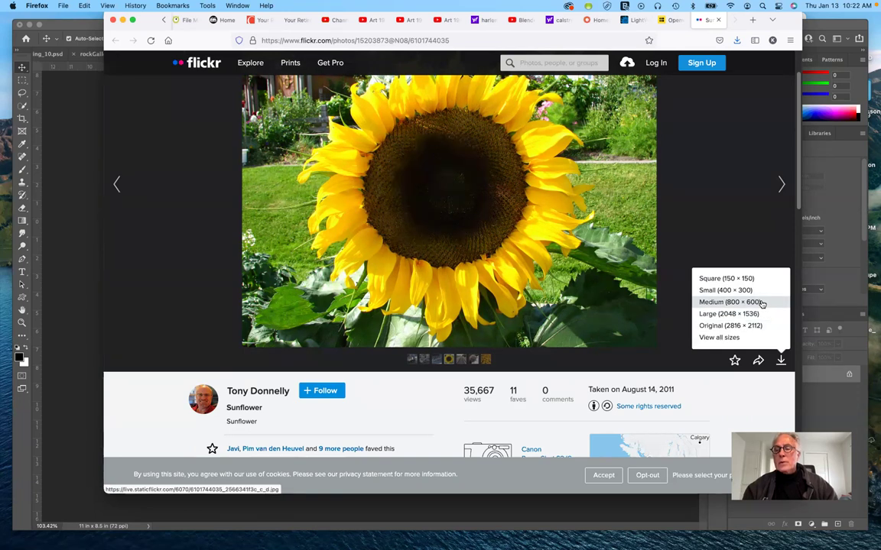
Step: Download the Medium 800 × 600 sunflower photo and choose to open it with another application
{"action": "left_click", "coordinate": [761, 304]}
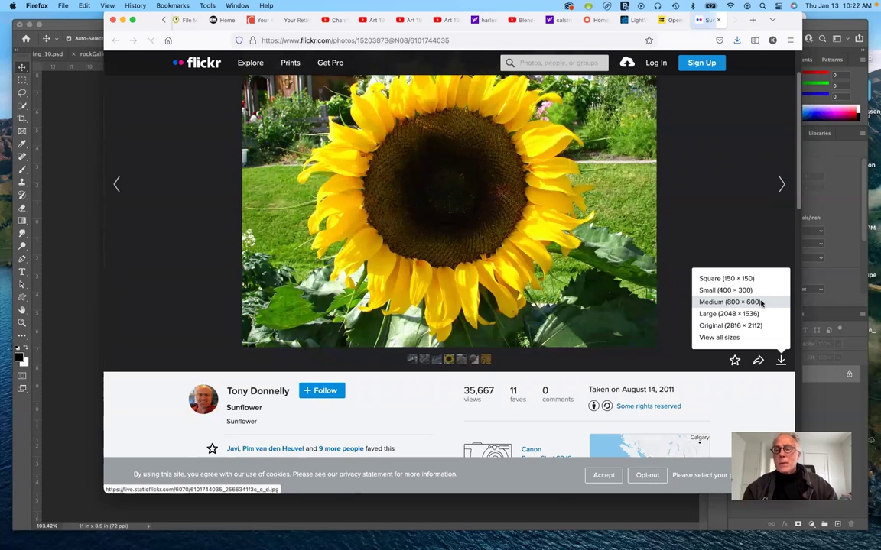
{"action": "left_click", "coordinate": [719, 303]}
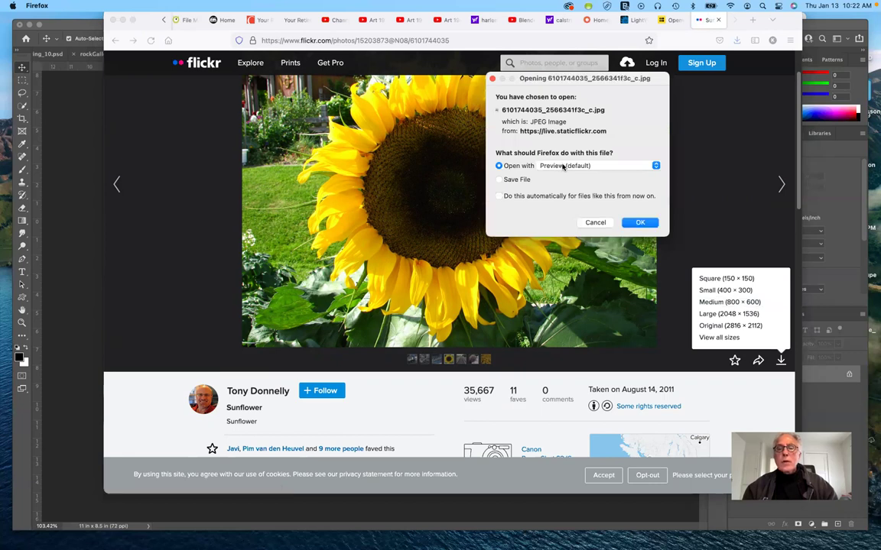
{"action": "left_click", "coordinate": [563, 166]}
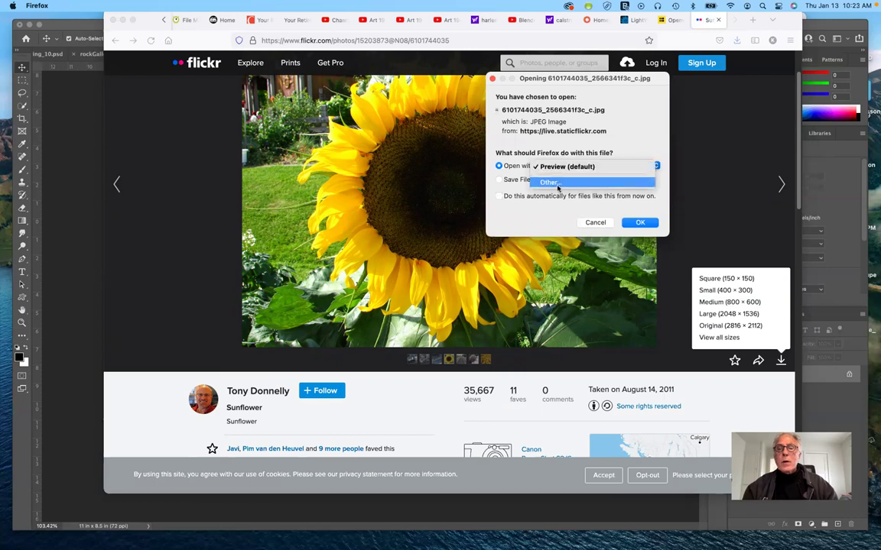
{"action": "left_click", "coordinate": [557, 183]}
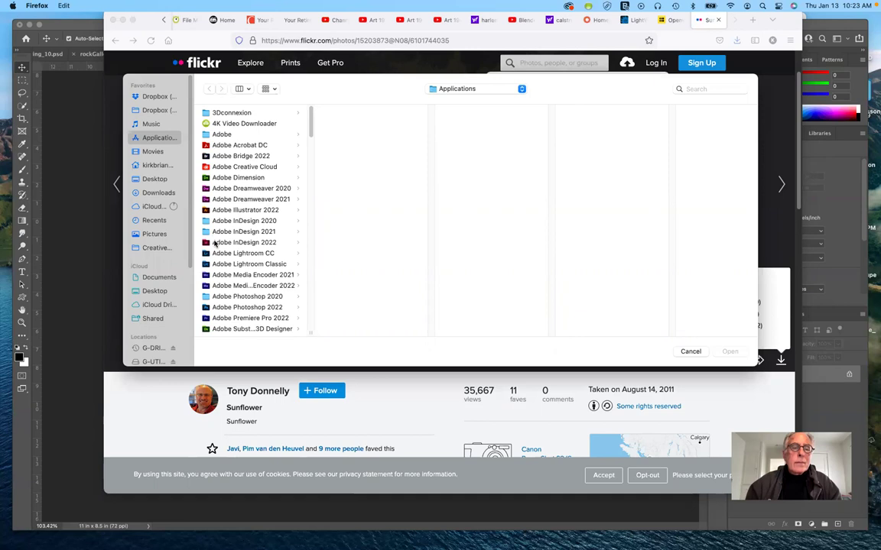
Step: Pick Adobe Photoshop 2022 as the application and confirm opening the photo in it
{"action": "scroll", "coordinate": [212, 198], "scroll_direction": "down", "scroll_amount": 5}
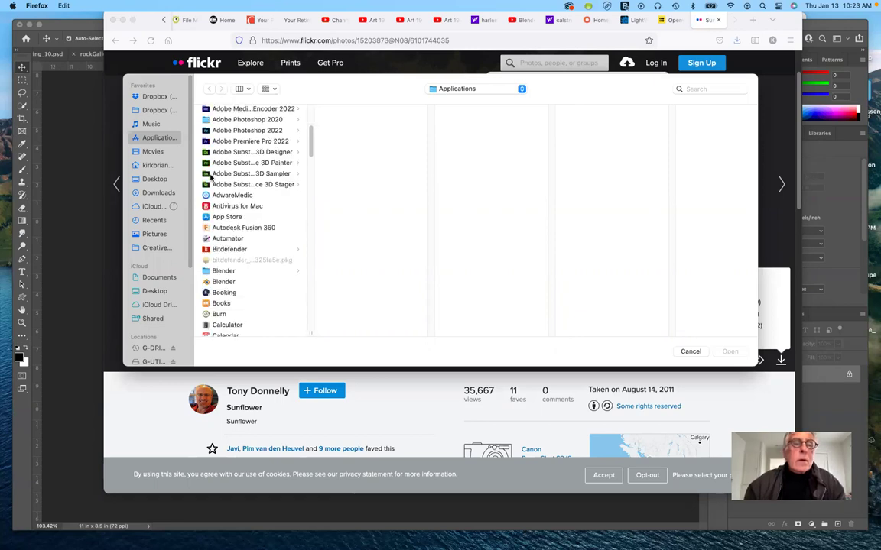
{"action": "scroll", "coordinate": [213, 177], "scroll_direction": "up", "scroll_amount": 2}
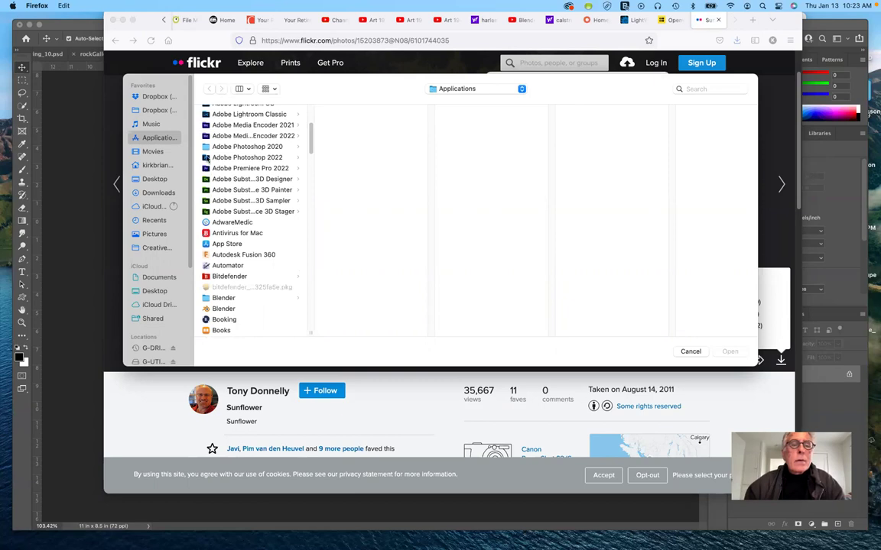
{"action": "left_click", "coordinate": [275, 160]}
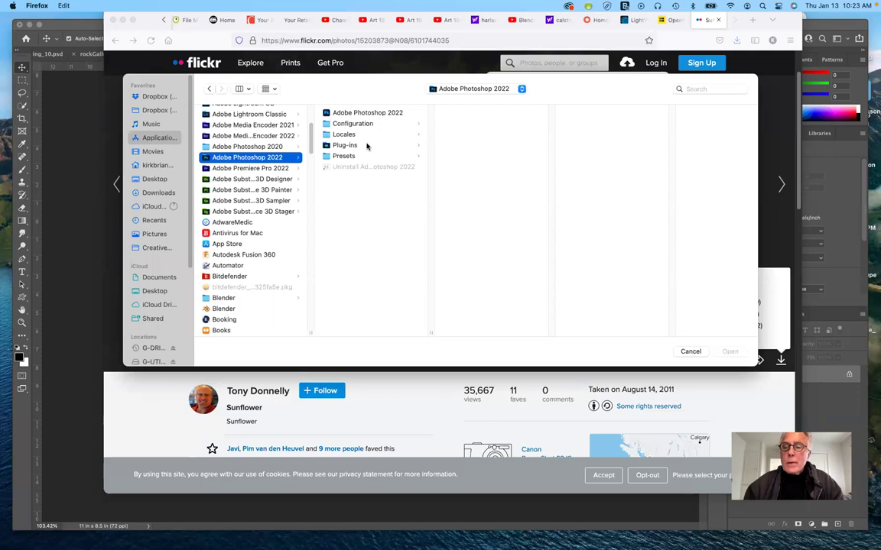
{"action": "key", "text": "Right"}
{"action": "left_click", "coordinate": [727, 353]}
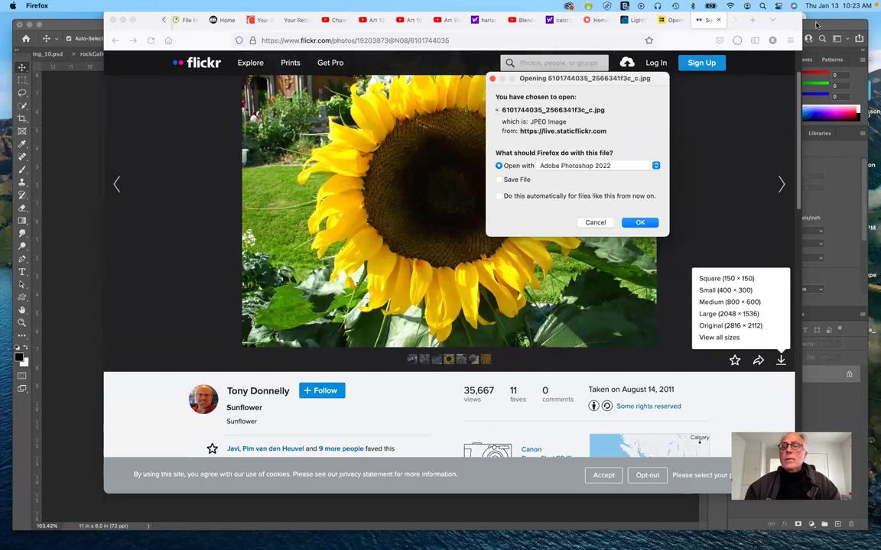
{"action": "key", "text": "Return"}
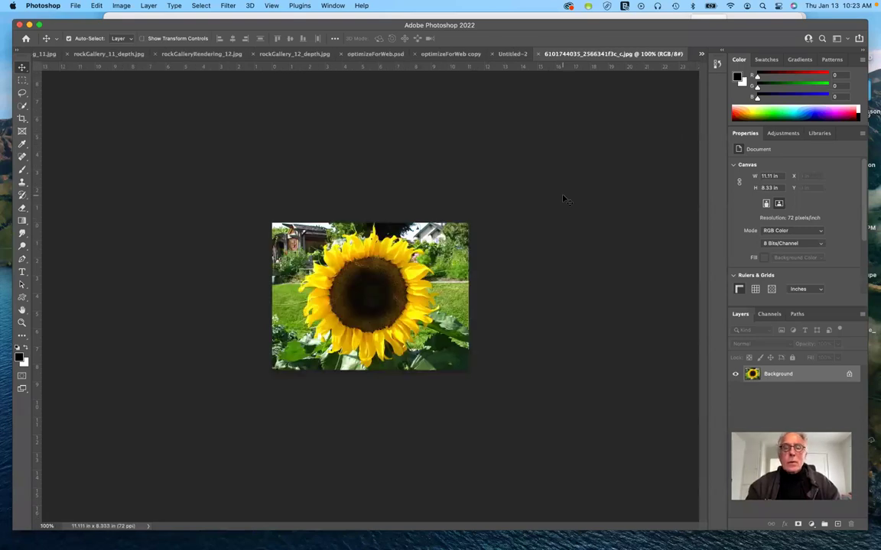
Step: Zoom the sunflower photo in to about 208%
{"action": "scroll", "coordinate": [564, 199], "scroll_direction": "up", "scroll_amount": 2}
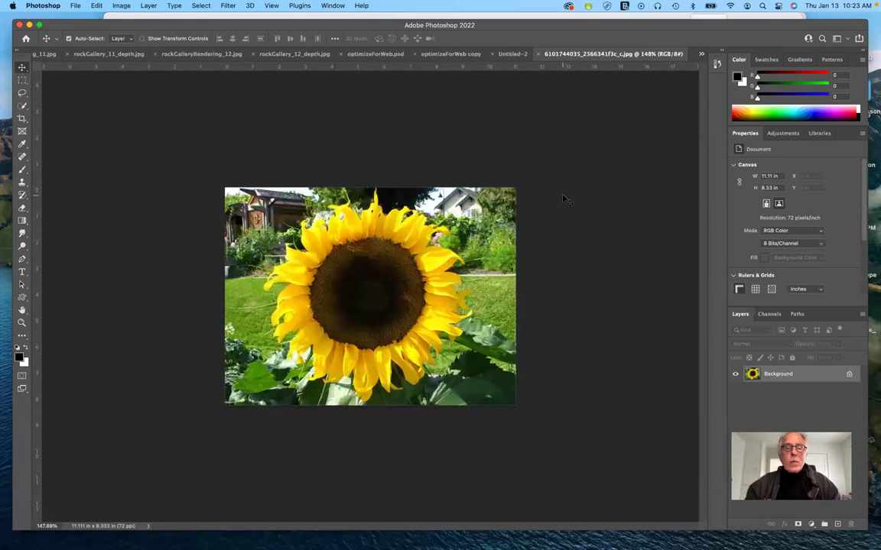
{"action": "scroll", "coordinate": [564, 199], "scroll_direction": "up", "scroll_amount": 2}
{"action": "scroll", "coordinate": [468, 155], "scroll_direction": "down", "scroll_amount": 1}
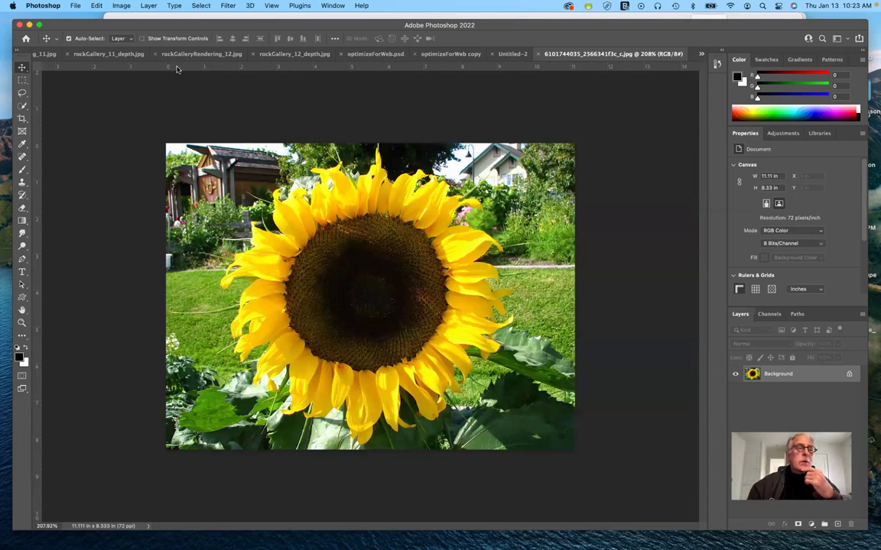
Step: Crop the sunflower photo to a 1:1 square using a 400 by 400 crop ratio
{"action": "left_click", "coordinate": [22, 118]}
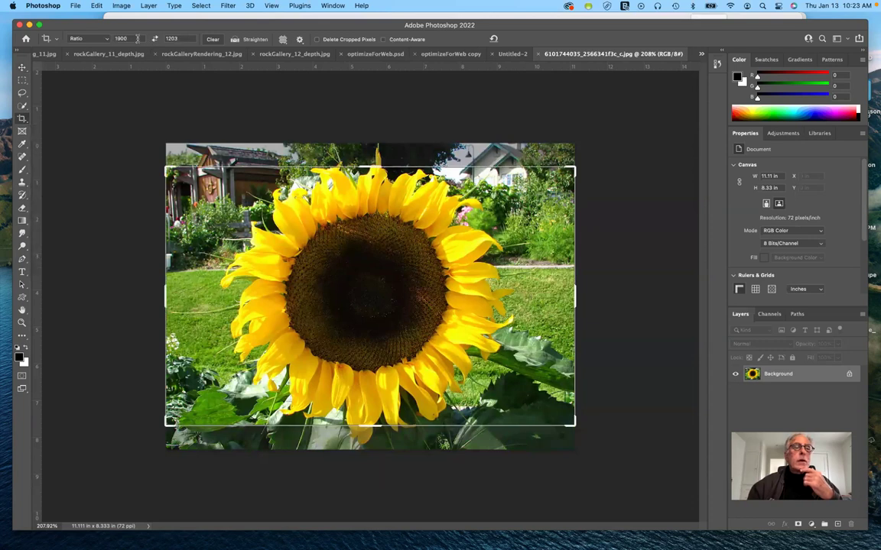
{"action": "double_click", "coordinate": [123, 38]}
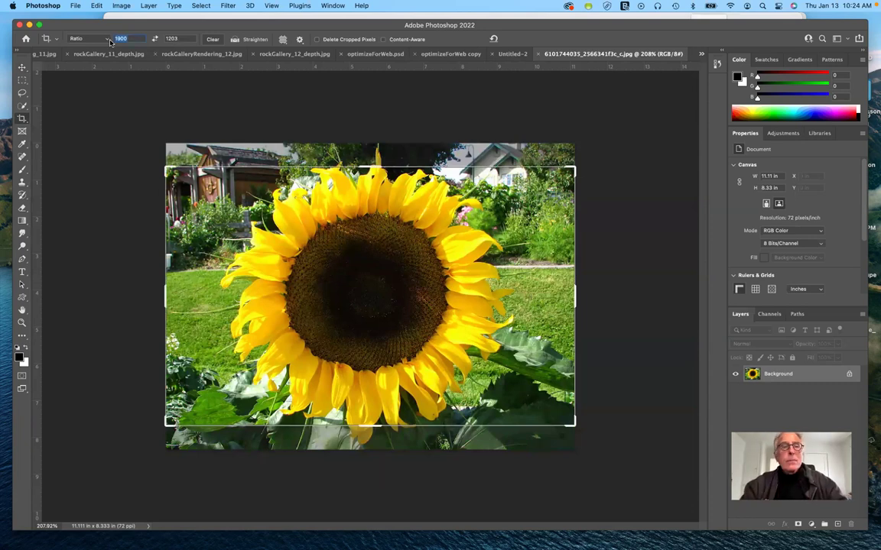
{"action": "type", "text": "1"}
{"action": "type", "text": "400"}
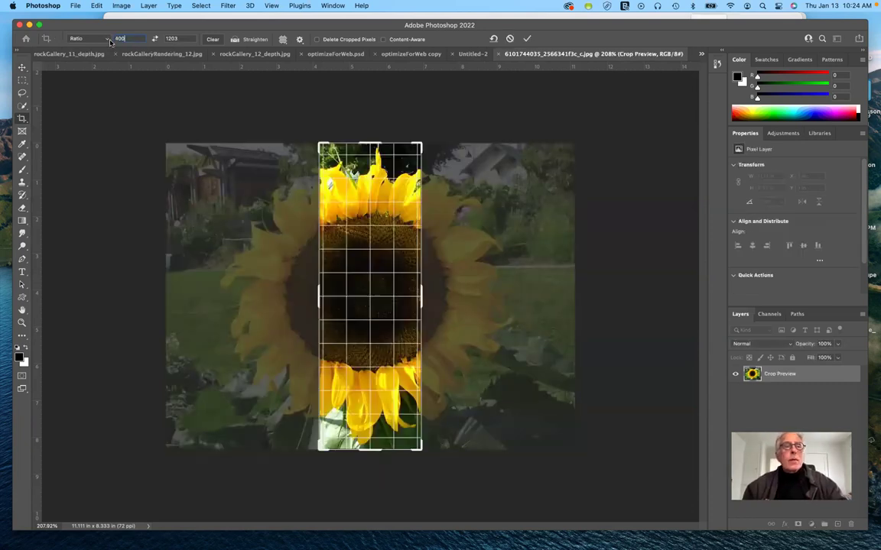
{"action": "key", "text": "Tab"}
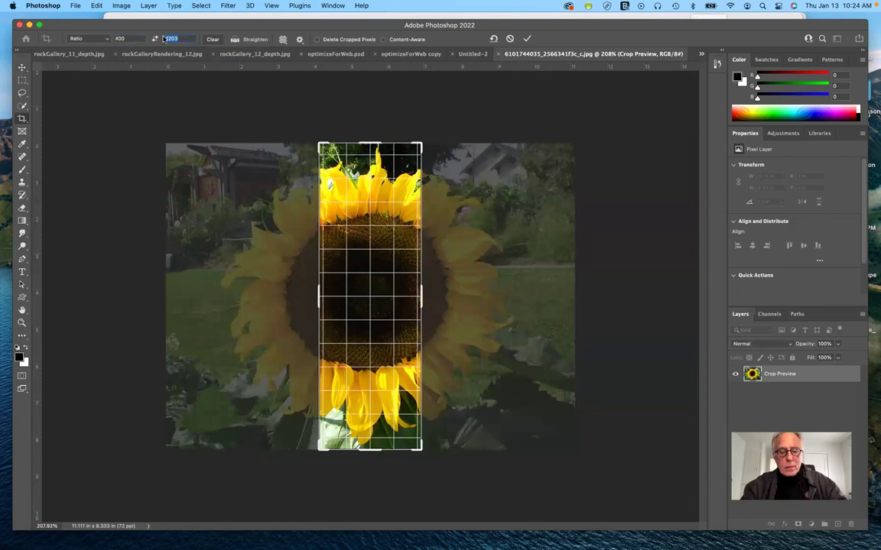
{"action": "type", "text": "400"}
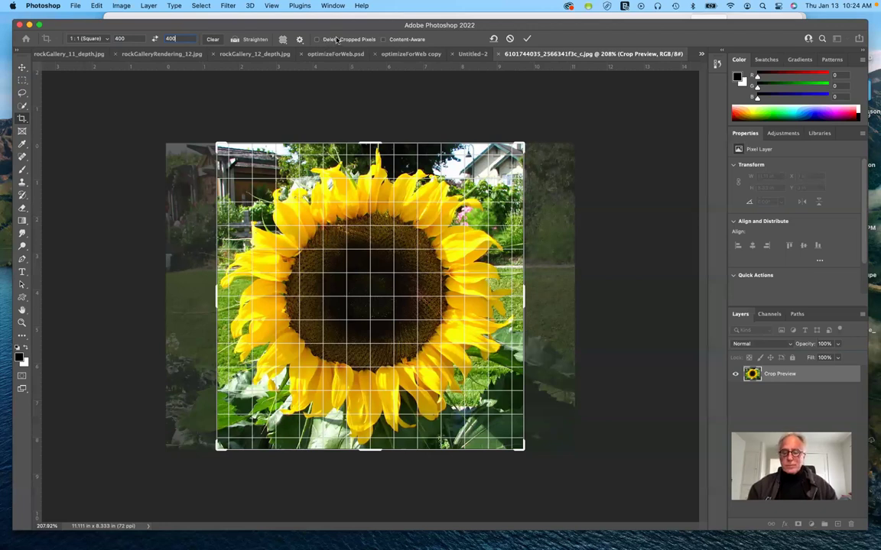
{"action": "key", "text": "Return"}
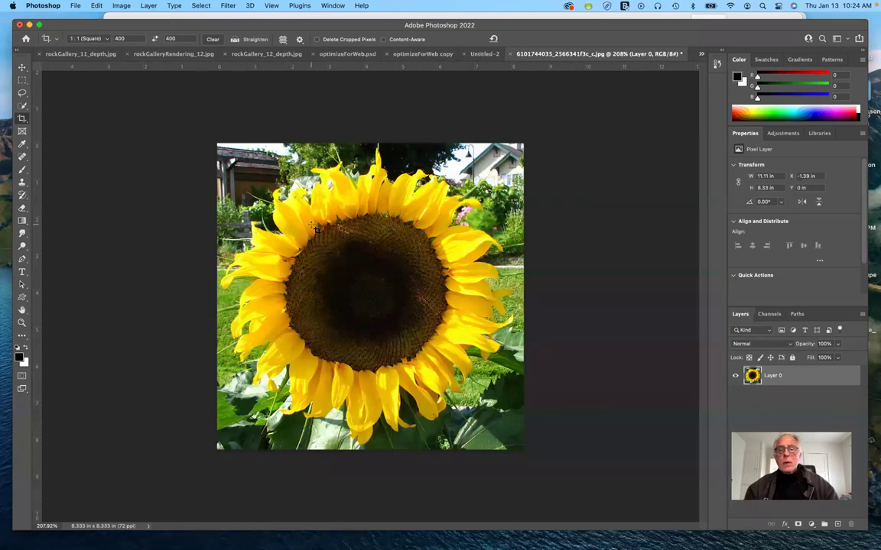
Step: Rename Layer 0 to sunflower.jpg and cancel the stray crop box
{"action": "double_click", "coordinate": [781, 377]}
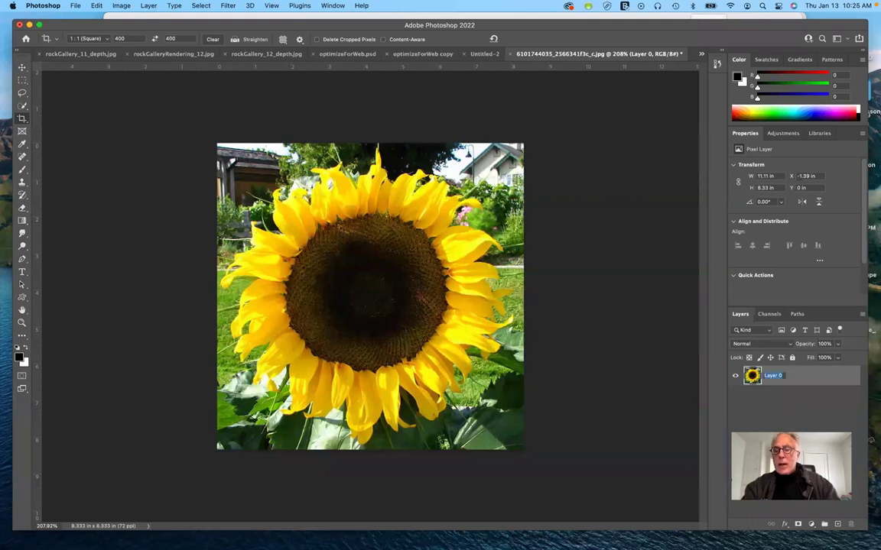
{"action": "type", "text": "su"}
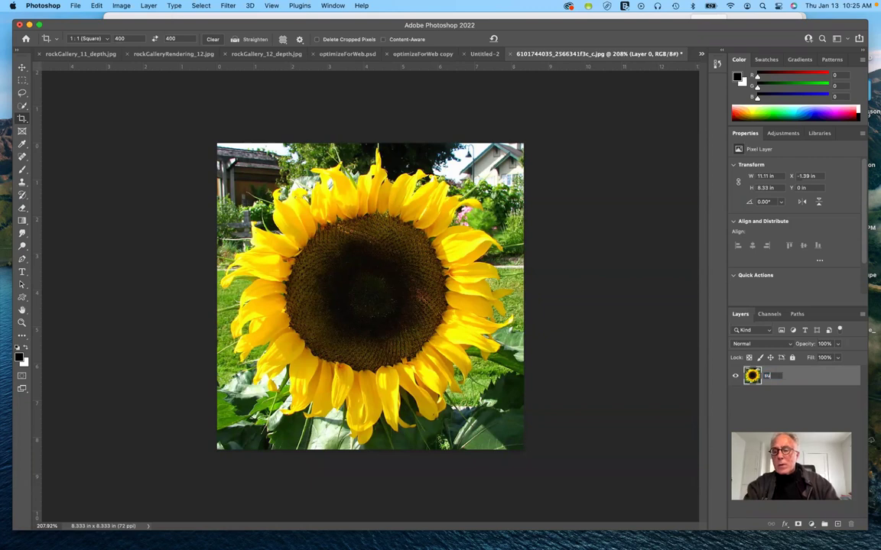
{"action": "type", "text": "nflow"}
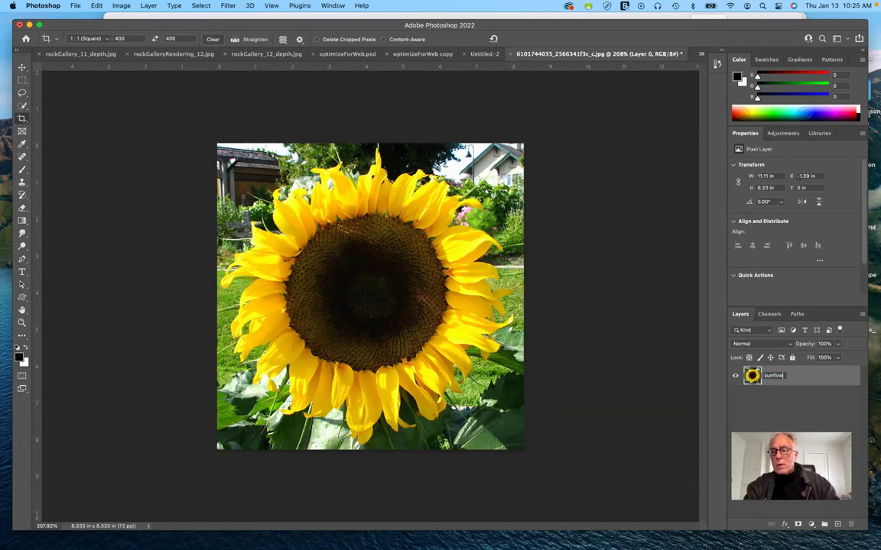
{"action": "type", "text": "er.jpg"}
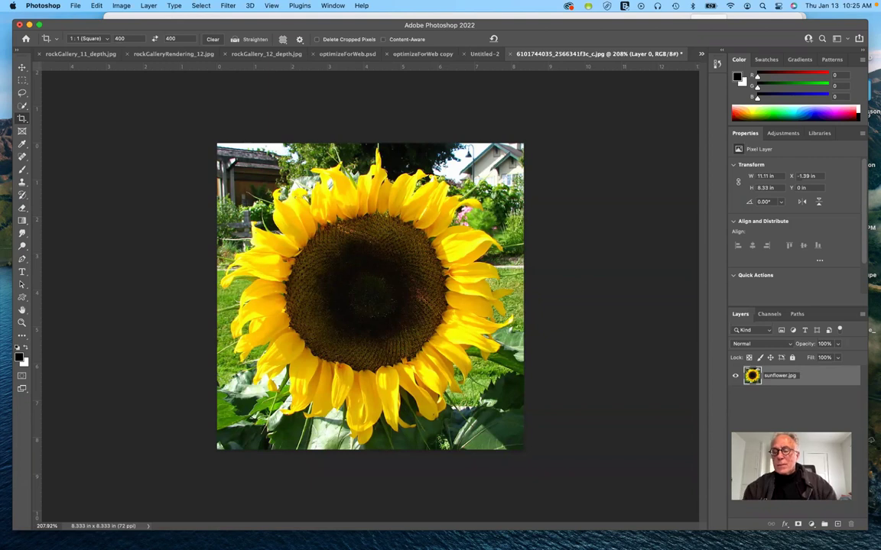
{"action": "key", "text": "Return"}
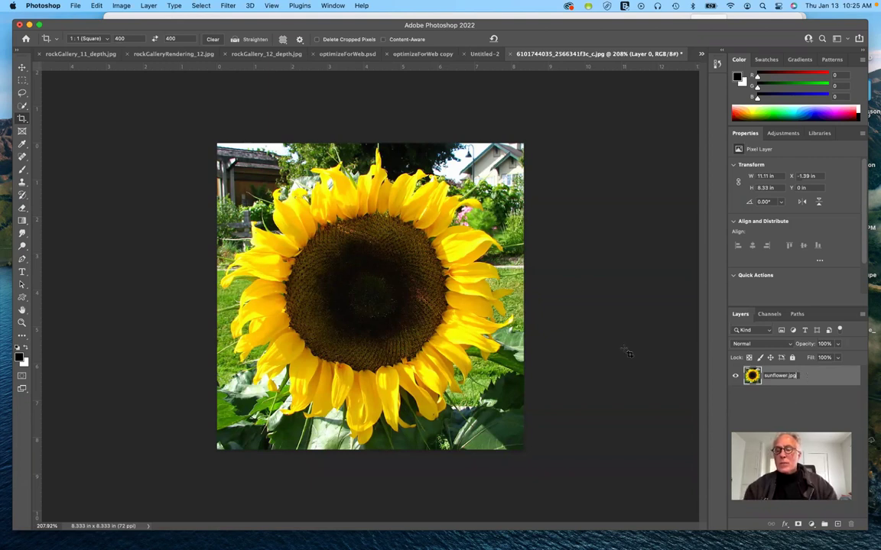
{"action": "key", "text": "super+a"}
{"action": "left_click", "coordinate": [181, 125]}
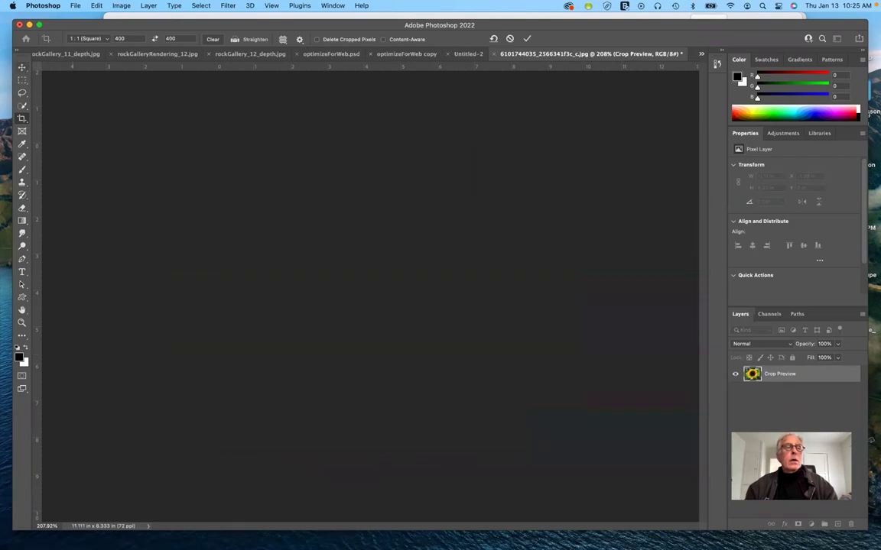
{"action": "key", "text": "v"}
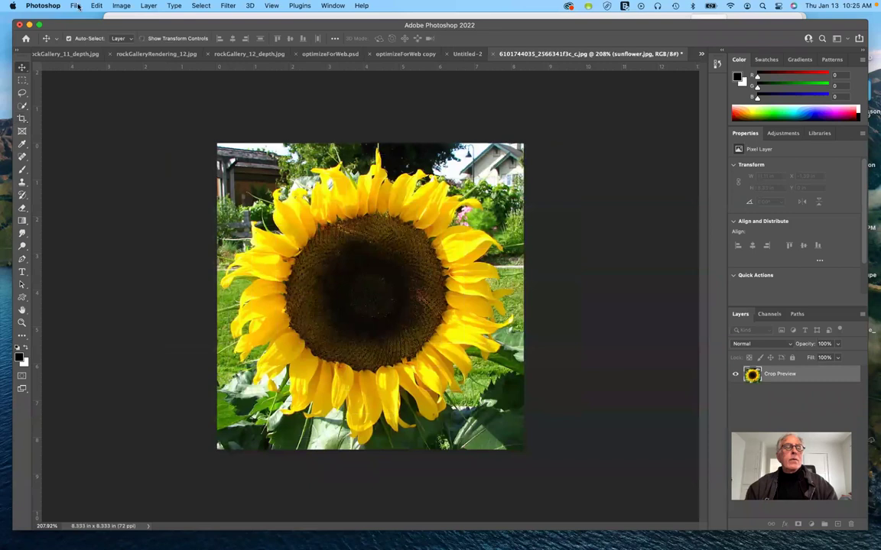
{"action": "left_click", "coordinate": [76, 6]}
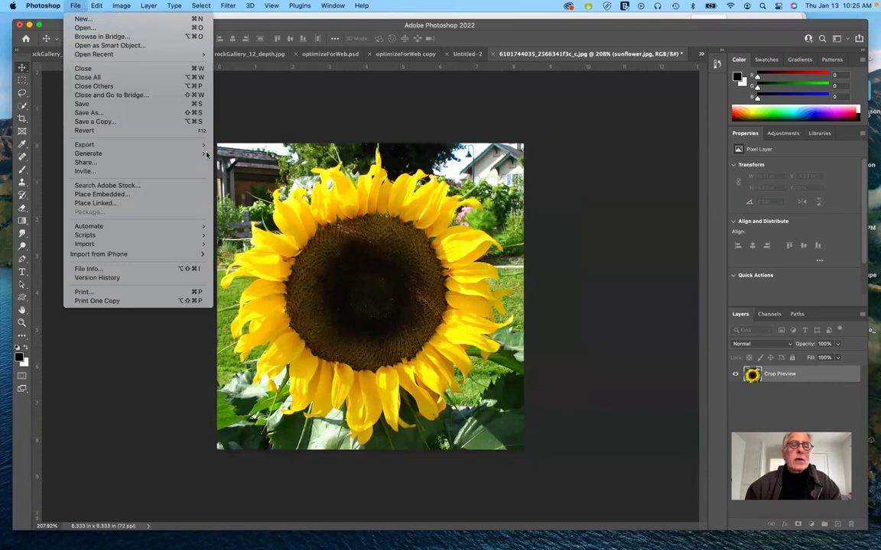
{"action": "mouse_move", "coordinate": [207, 154]}
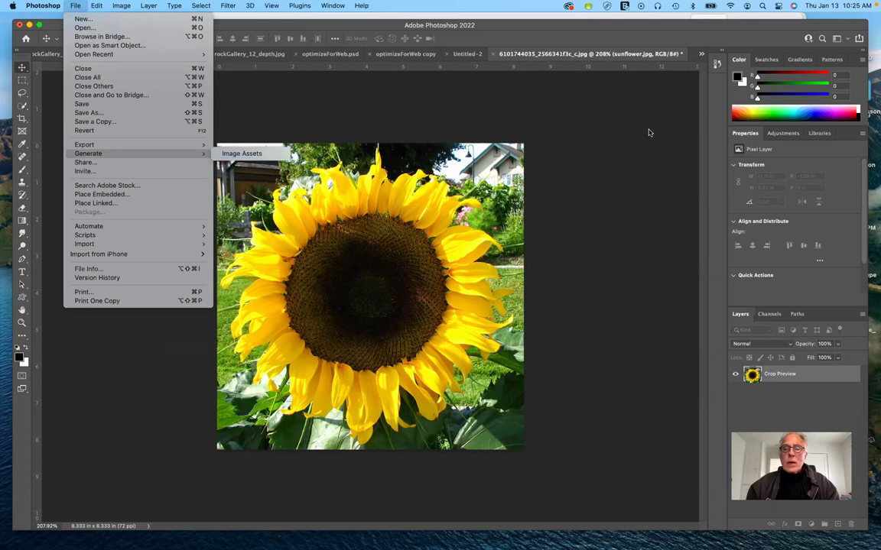
{"action": "left_click", "coordinate": [585, 118]}
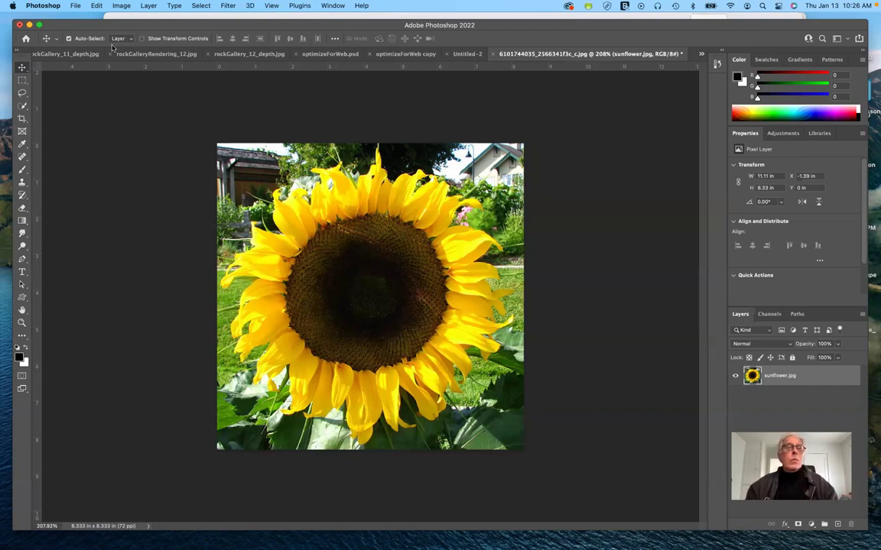
Step: Open Save for Web (Legacy) and switch the top-right preview to GIF, comparing it with the Original
{"action": "left_click", "coordinate": [74, 6]}
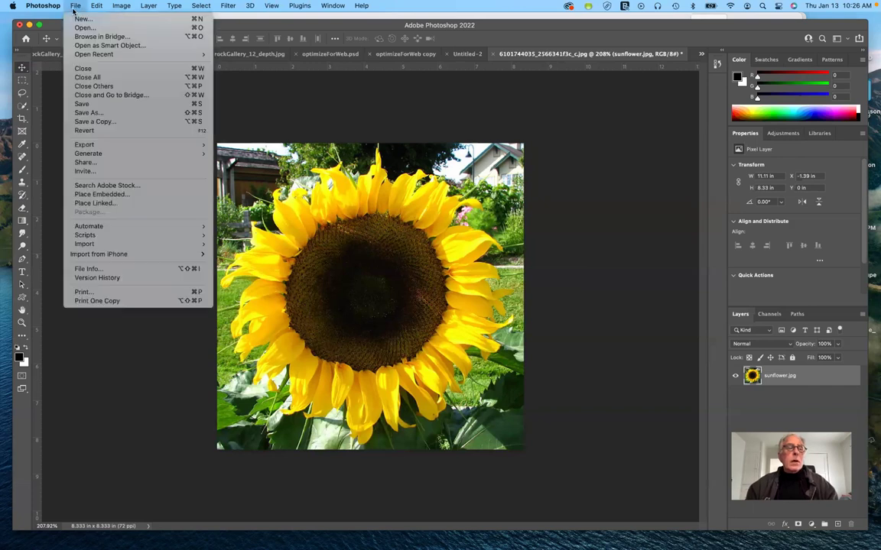
{"action": "mouse_move", "coordinate": [126, 145]}
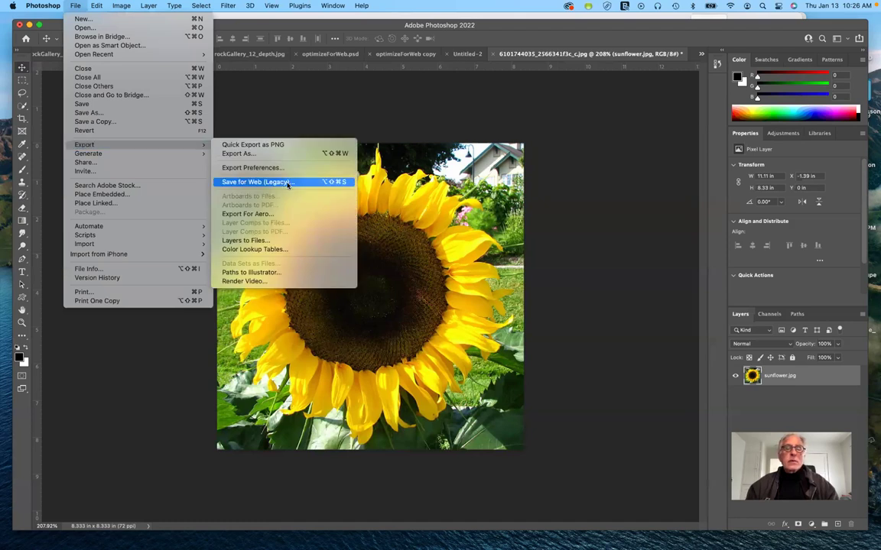
{"action": "left_click", "coordinate": [538, 227]}
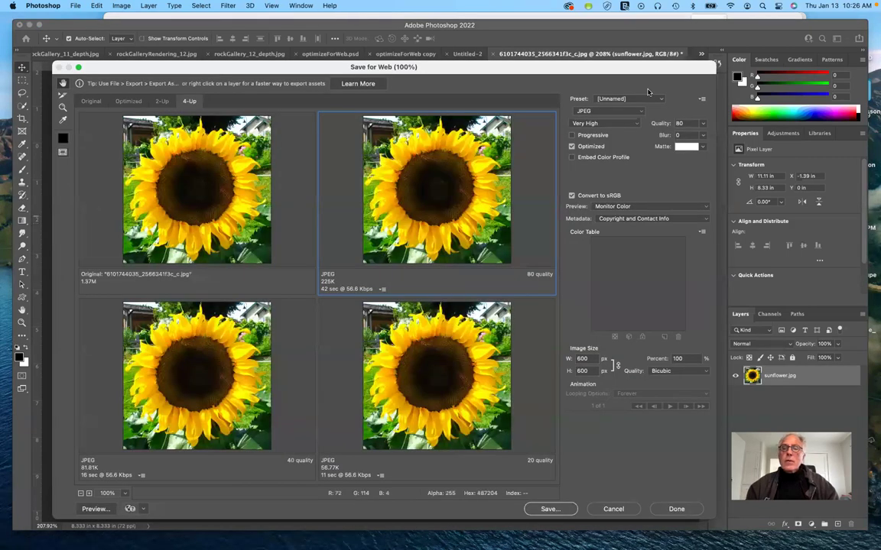
{"action": "left_click", "coordinate": [616, 111]}
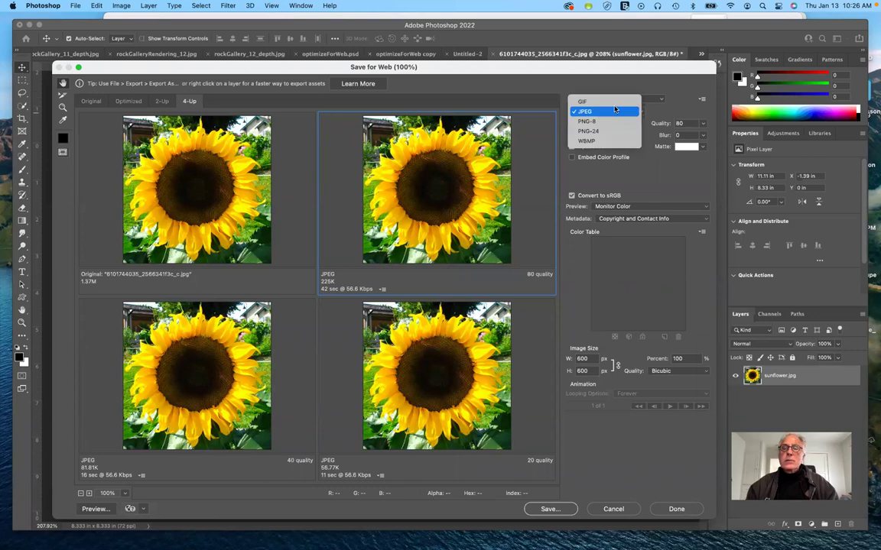
{"action": "left_click", "coordinate": [200, 210]}
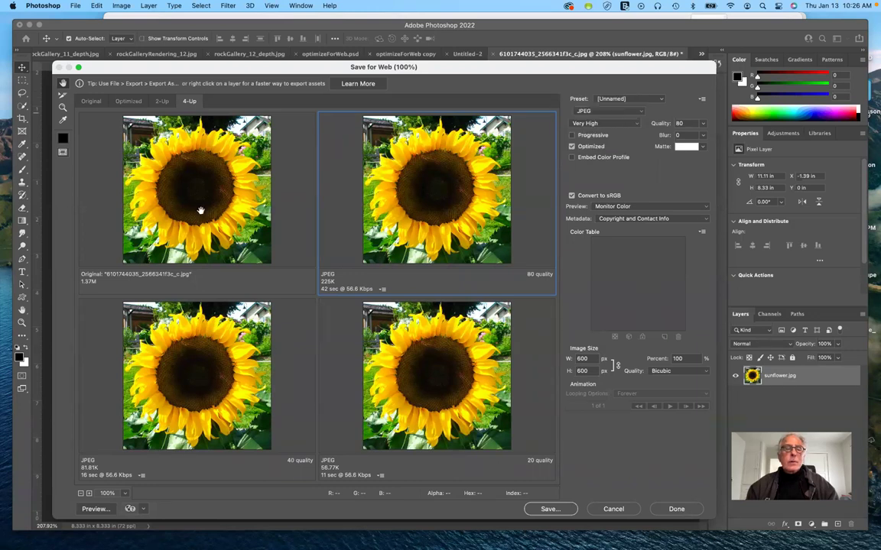
{"action": "left_click", "coordinate": [198, 210]}
{"action": "left_click", "coordinate": [463, 195]}
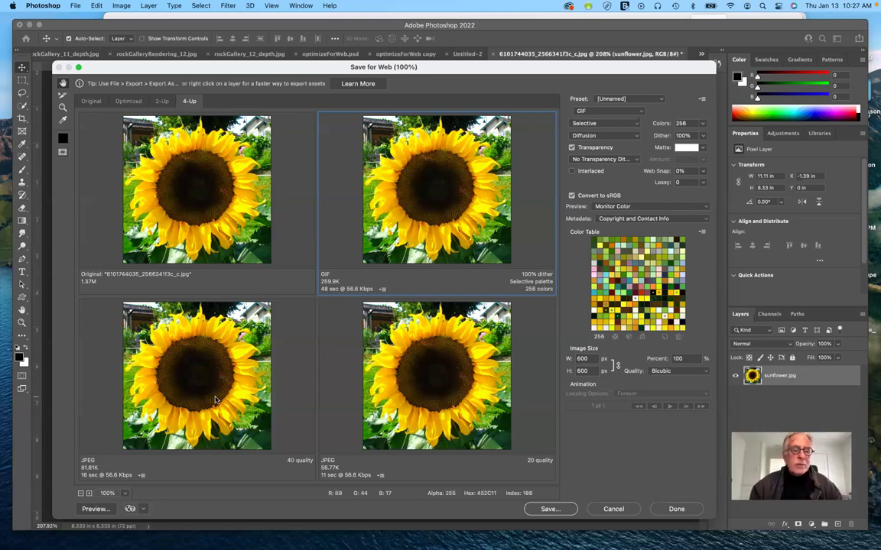
{"action": "left_click", "coordinate": [214, 396]}
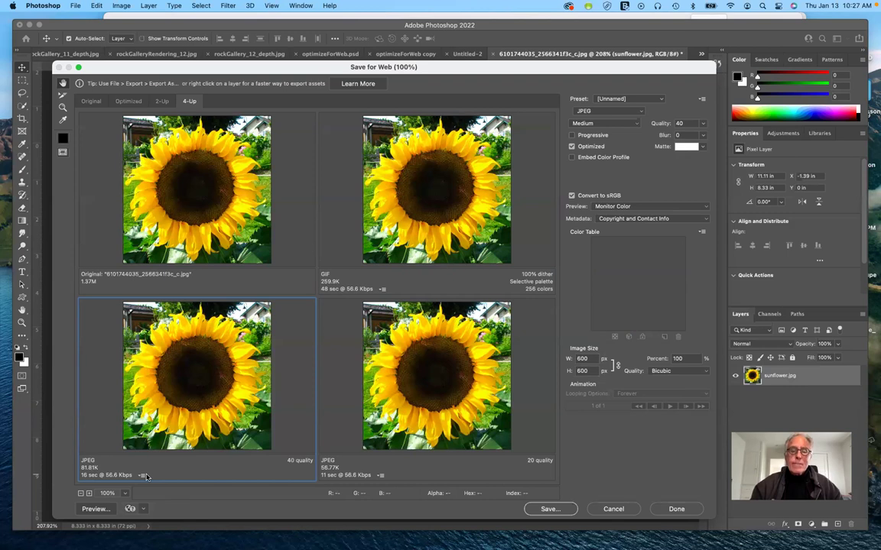
{"action": "left_click", "coordinate": [490, 367]}
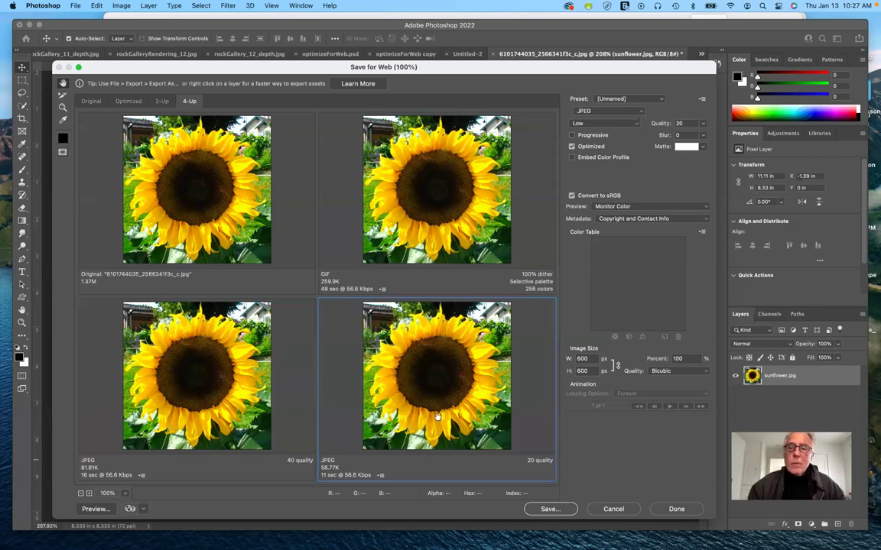
{"action": "left_click", "coordinate": [618, 124]}
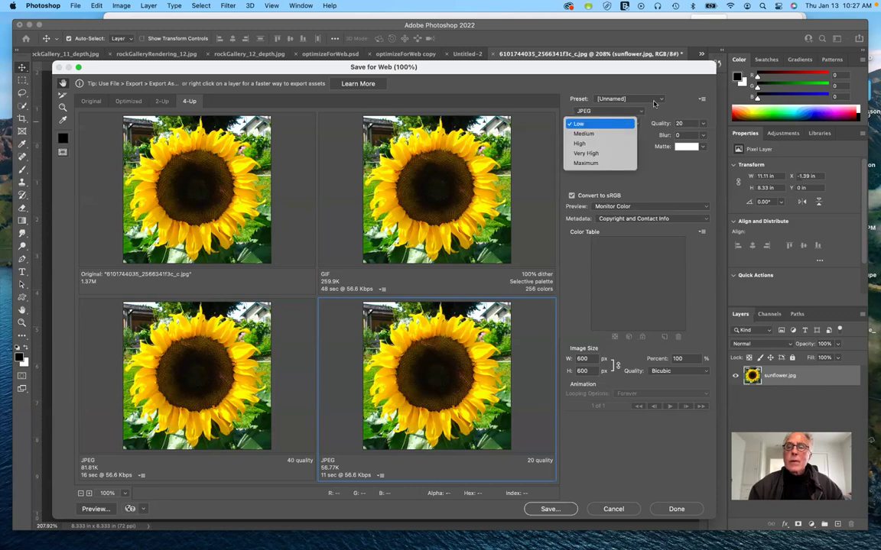
{"action": "left_click", "coordinate": [324, 338]}
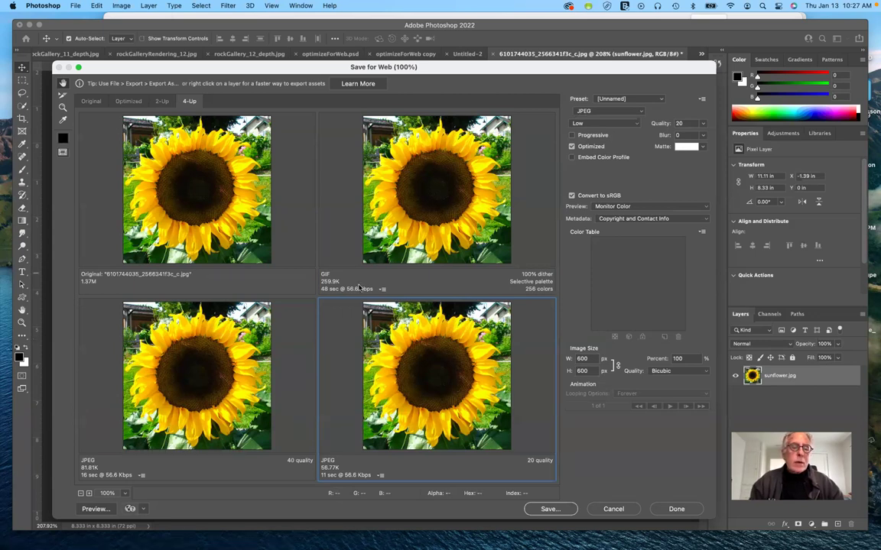
Step: Select the JPEG 40 preview and bring up the connection-speed options for download estimates
{"action": "left_click", "coordinate": [198, 371]}
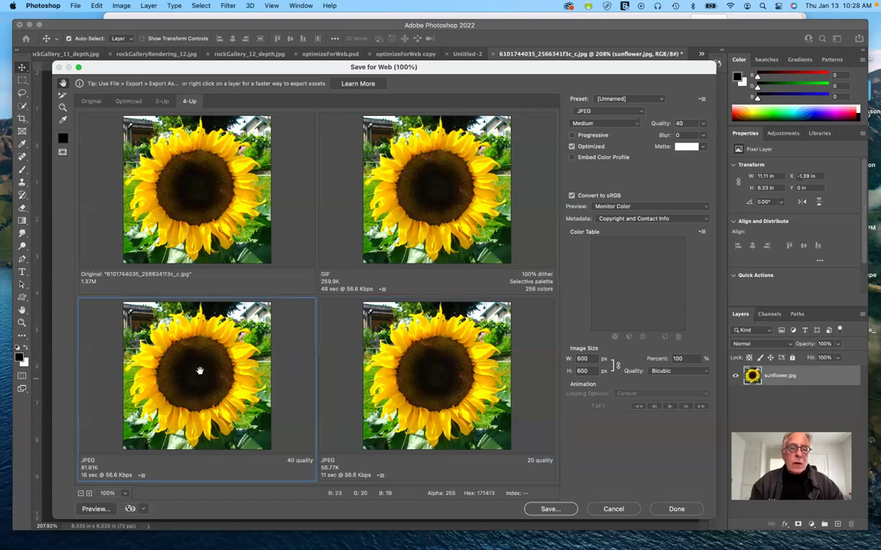
{"action": "left_click", "coordinate": [381, 290]}
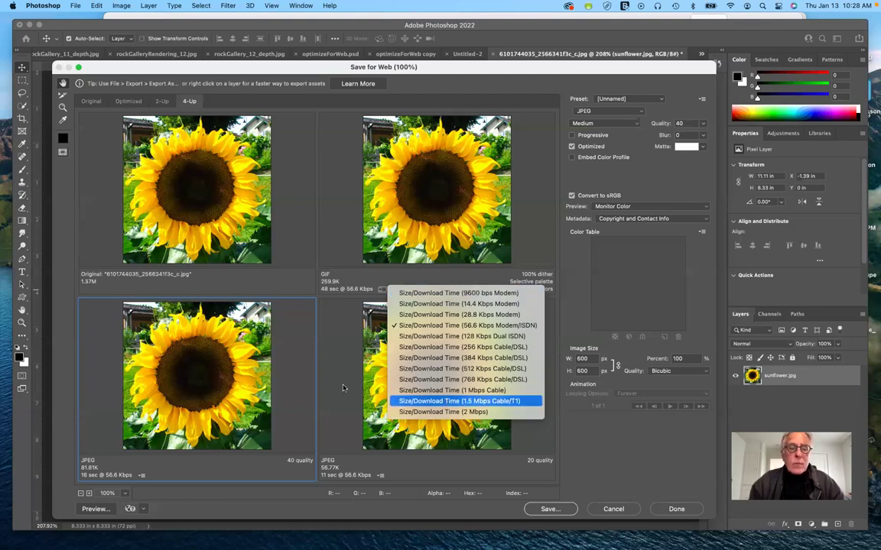
Step: Apply the 1.5 Mbps Cable/T1 download-time estimate to the previews
{"action": "key", "text": "Return"}
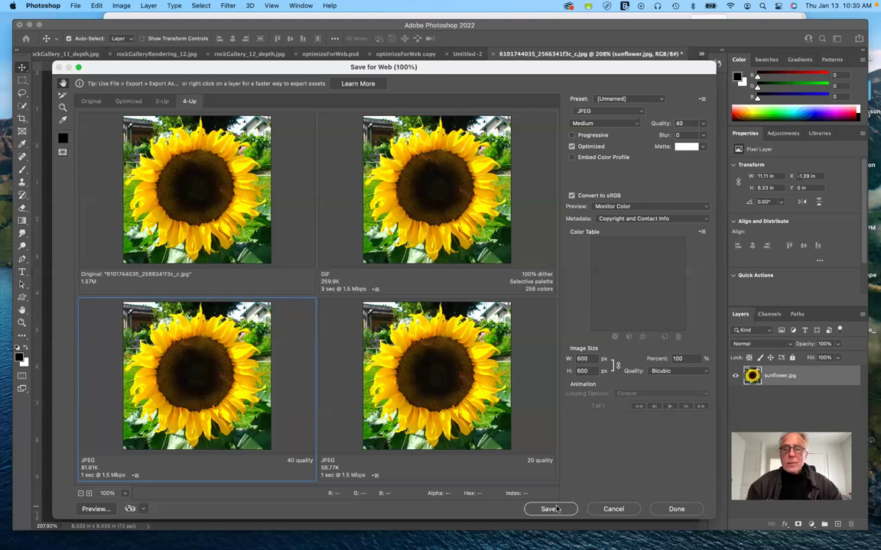
Step: Cancel the Save for Web preview and create a sunflower.jpg copy layer above the original
{"action": "left_click", "coordinate": [616, 509]}
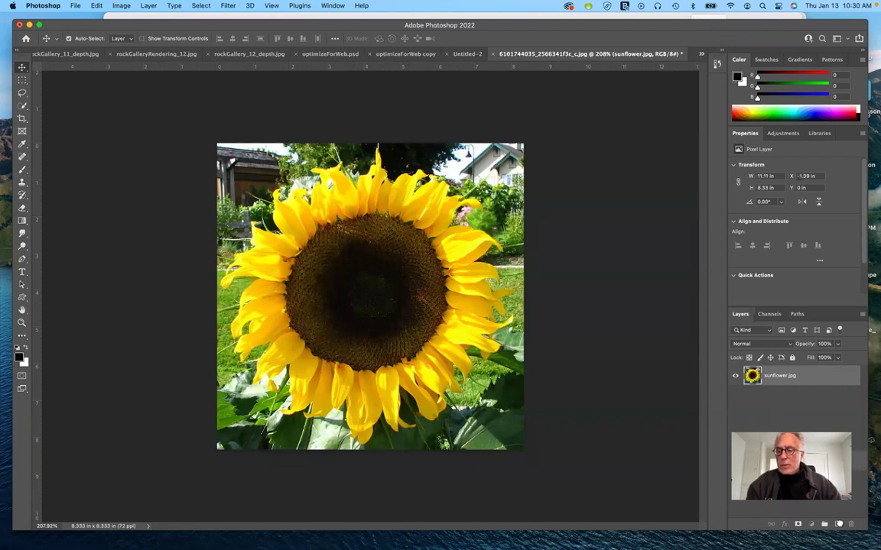
{"action": "left_click_drag", "start_coordinate": [839, 525], "coordinate": [838, 523]}
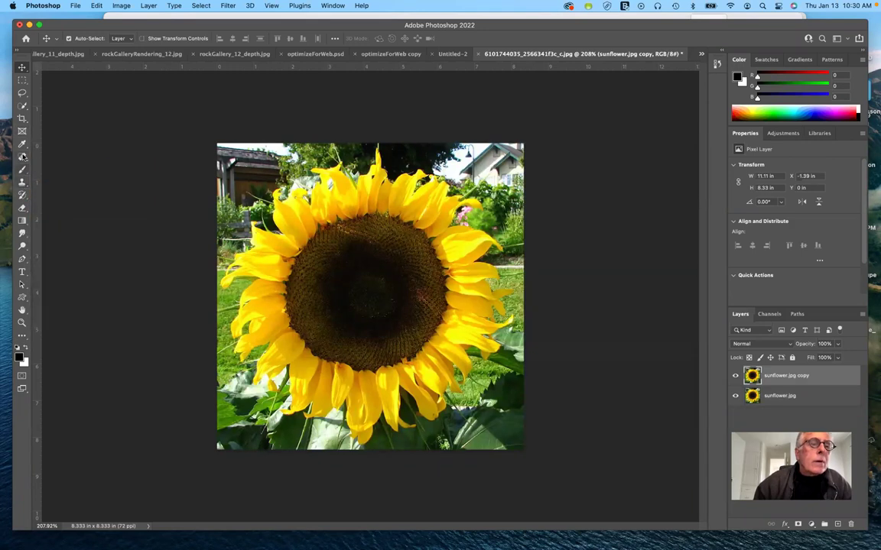
Step: With the Quick Selection Tool, select the dark trees along the top and the right-hand background
{"action": "left_click", "coordinate": [24, 107]}
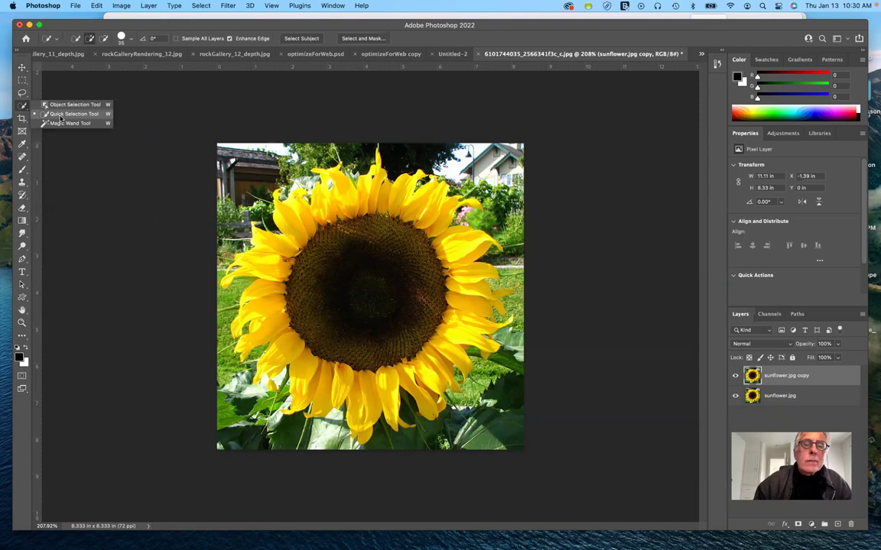
{"action": "left_click", "coordinate": [60, 117]}
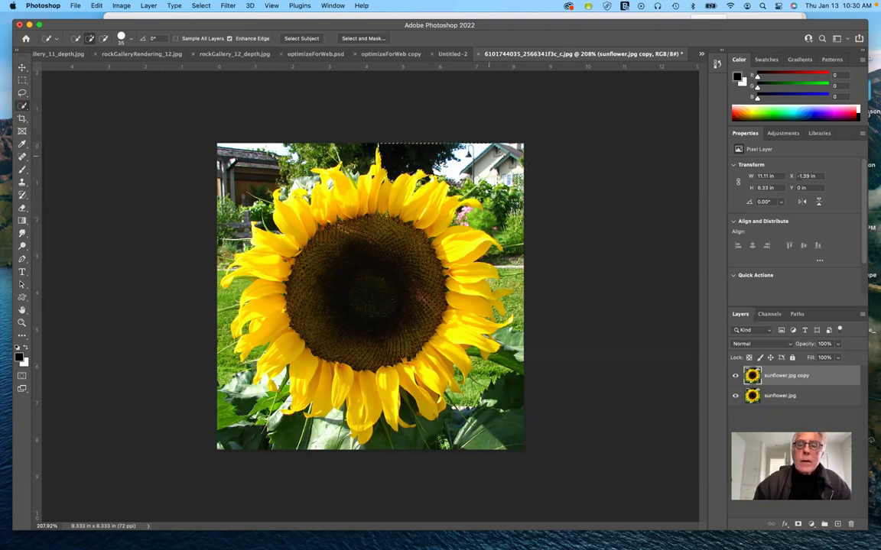
{"action": "left_click_drag", "start_coordinate": [429, 153], "coordinate": [371, 157]}
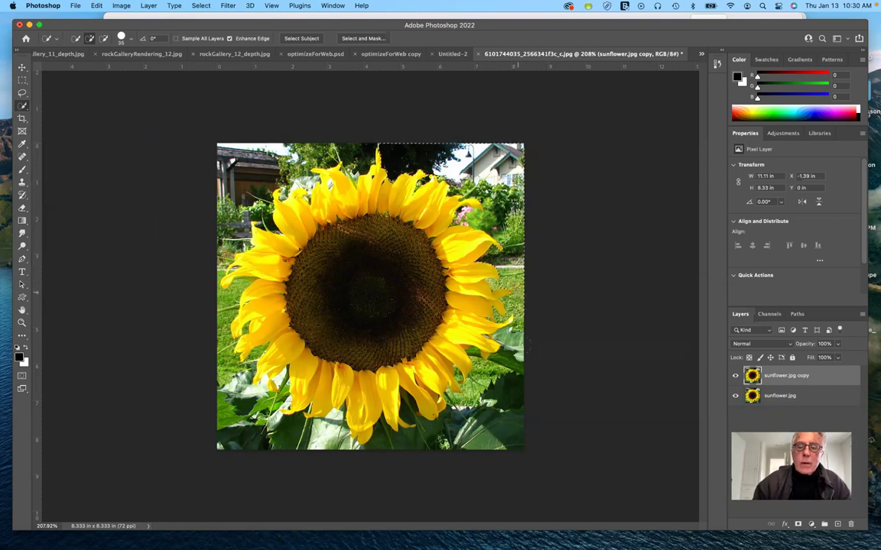
{"action": "mouse_move", "coordinate": [528, 348]}
{"action": "left_mouse_down"}
{"action": "mouse_move", "coordinate": [523, 405]}
{"action": "mouse_move", "coordinate": [459, 447]}
{"action": "mouse_move", "coordinate": [346, 461]}
{"action": "mouse_move", "coordinate": [328, 441]}
{"action": "left_mouse_up"}
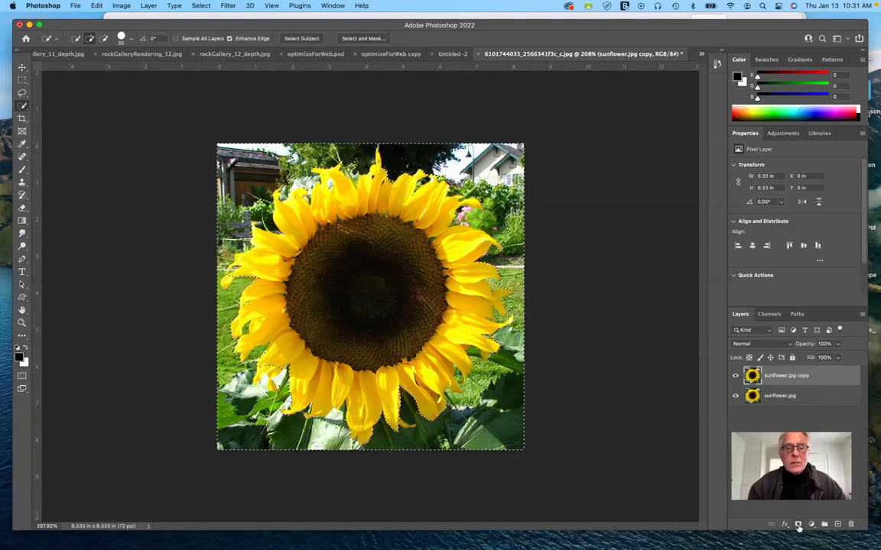
Step: Mask the sunflower.jpg copy to the background selection, toggling the original's visibility to check it
{"action": "left_click", "coordinate": [797, 525]}
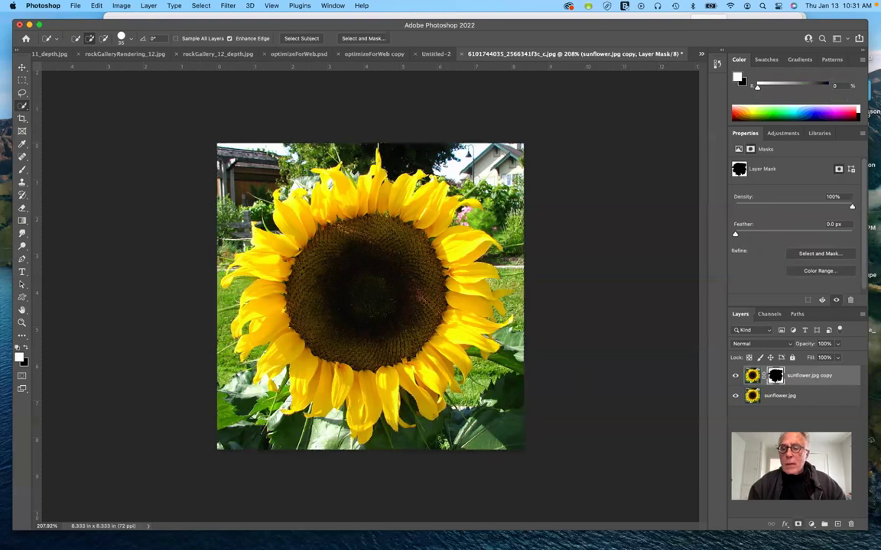
{"action": "left_click", "coordinate": [735, 396]}
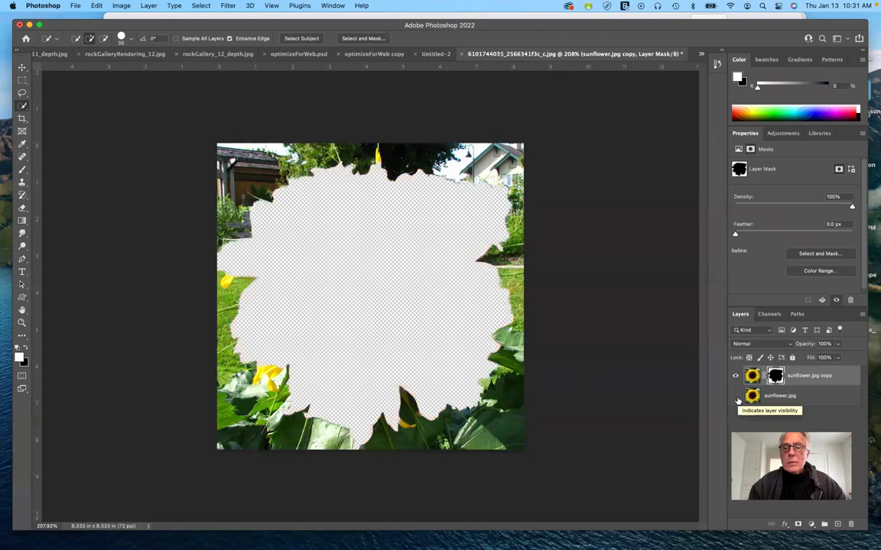
{"action": "left_click", "coordinate": [736, 397]}
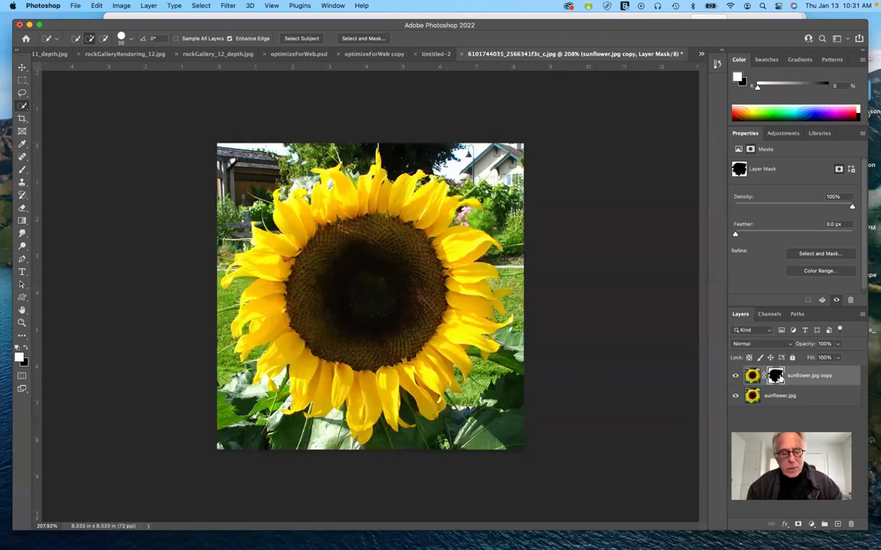
Step: Load the copy's mask as a selection and invert it from the Select menu
{"action": "left_click", "coordinate": [776, 376], "text": "super"}
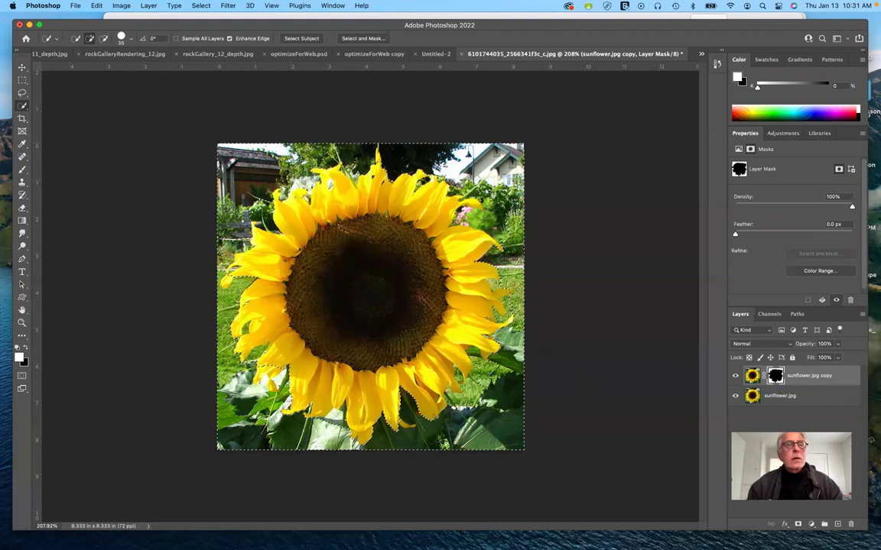
{"action": "left_click", "coordinate": [201, 6]}
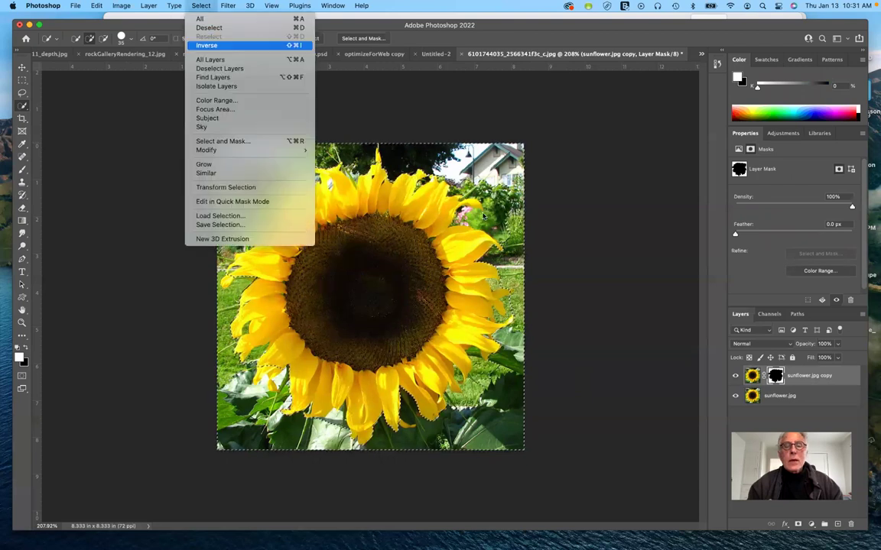
{"action": "key", "text": "Return"}
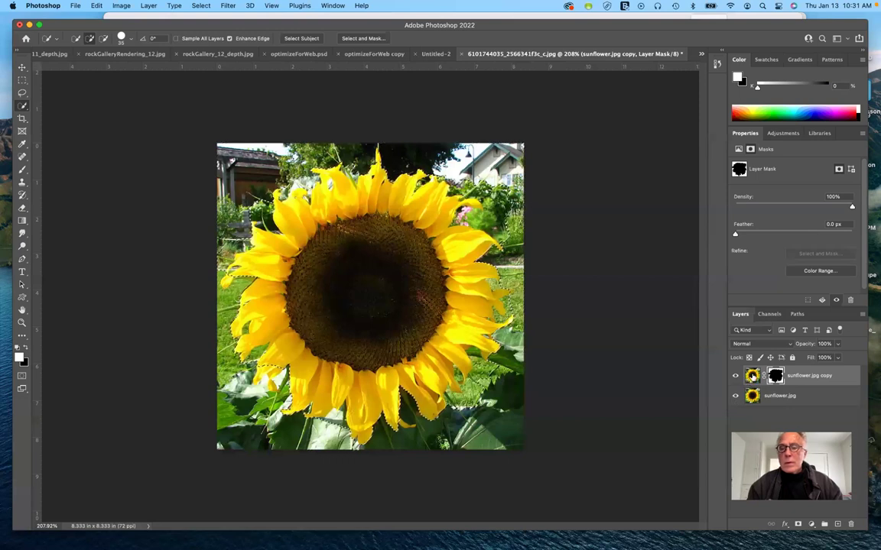
Step: Hide the original layer and fill the copy's mask with white to reveal the whole photo
{"action": "left_click", "coordinate": [735, 395]}
{"action": "left_click", "coordinate": [752, 375]}
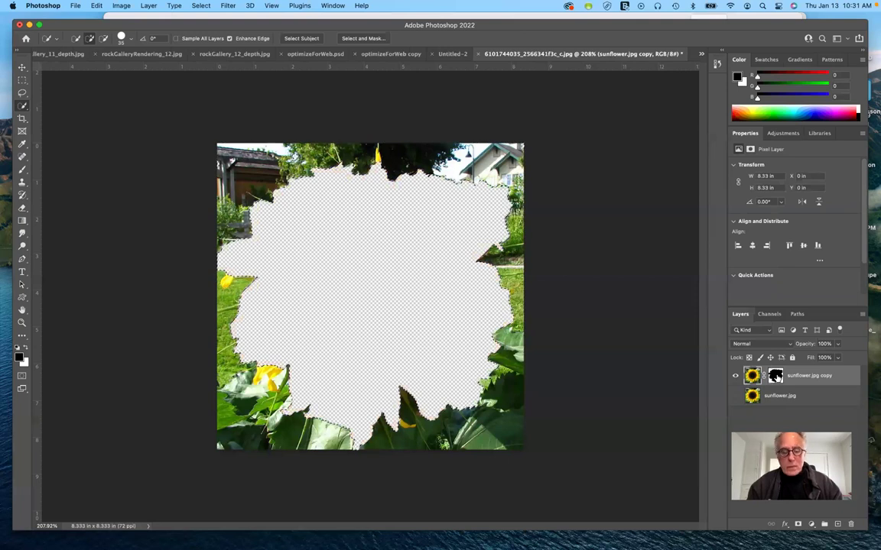
{"action": "left_click", "coordinate": [773, 379]}
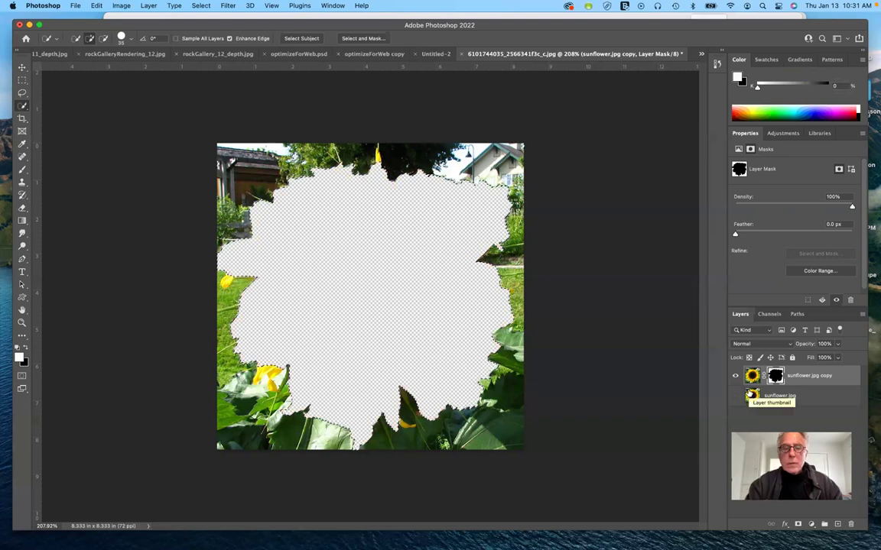
{"action": "key", "text": "alt+BackSpace"}
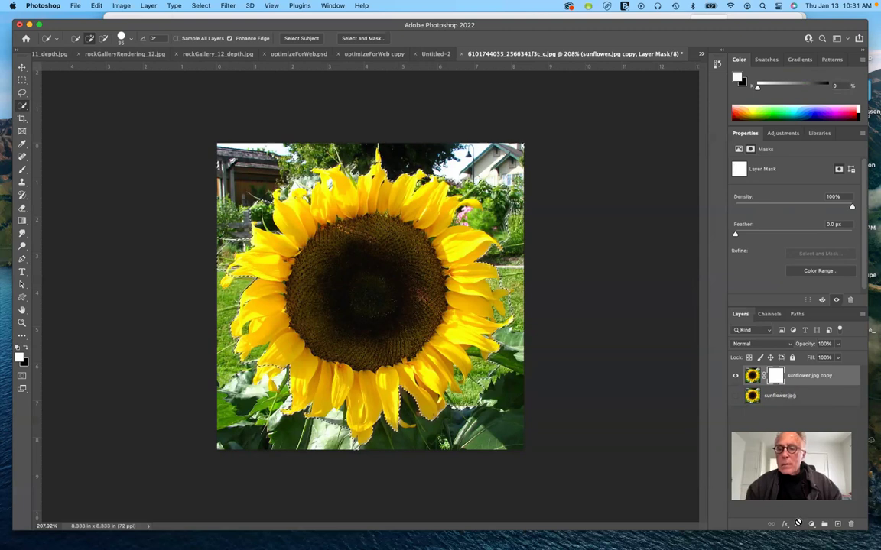
Step: Delete the old copy, re-duplicate sunflower.jpg, show it, and mask it to the flower selection
{"action": "left_click", "coordinate": [797, 523]}
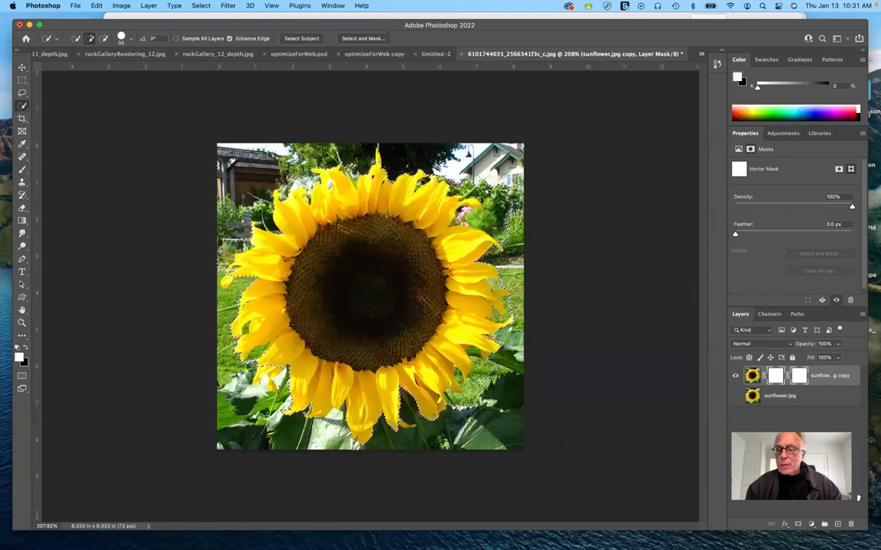
{"action": "left_click_drag", "start_coordinate": [858, 497], "coordinate": [850, 524]}
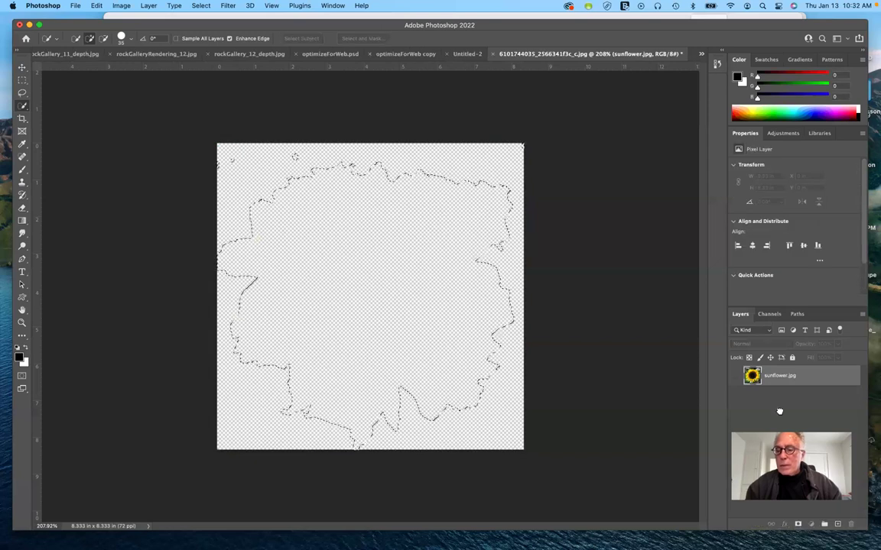
{"action": "left_click_drag", "start_coordinate": [778, 411], "coordinate": [837, 524]}
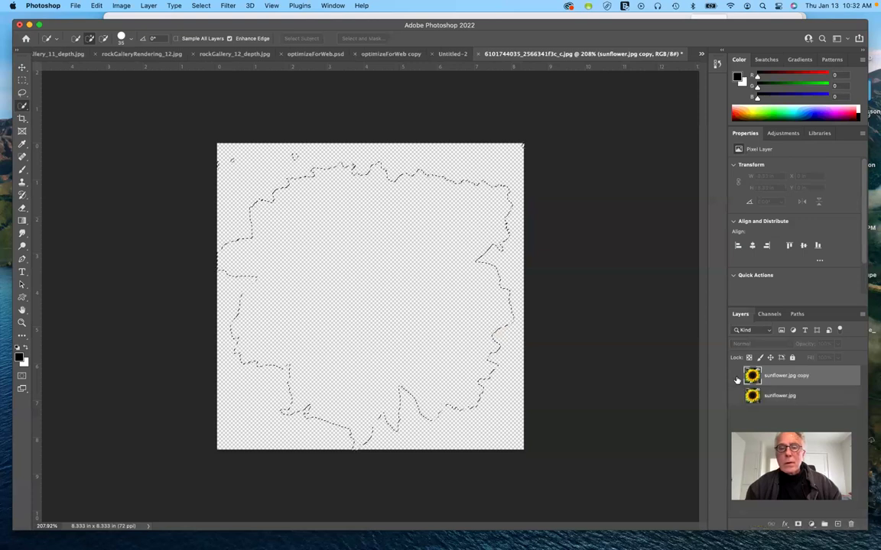
{"action": "left_click", "coordinate": [734, 376]}
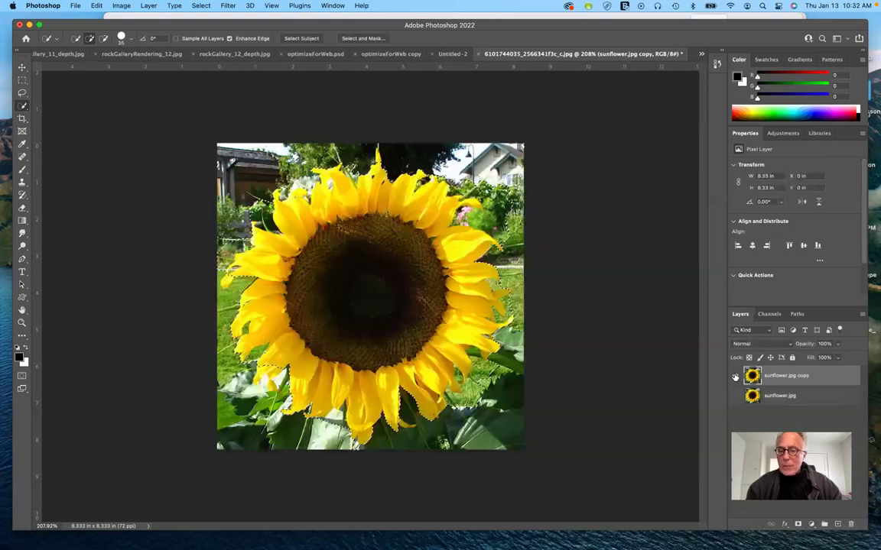
{"action": "left_click", "coordinate": [798, 524]}
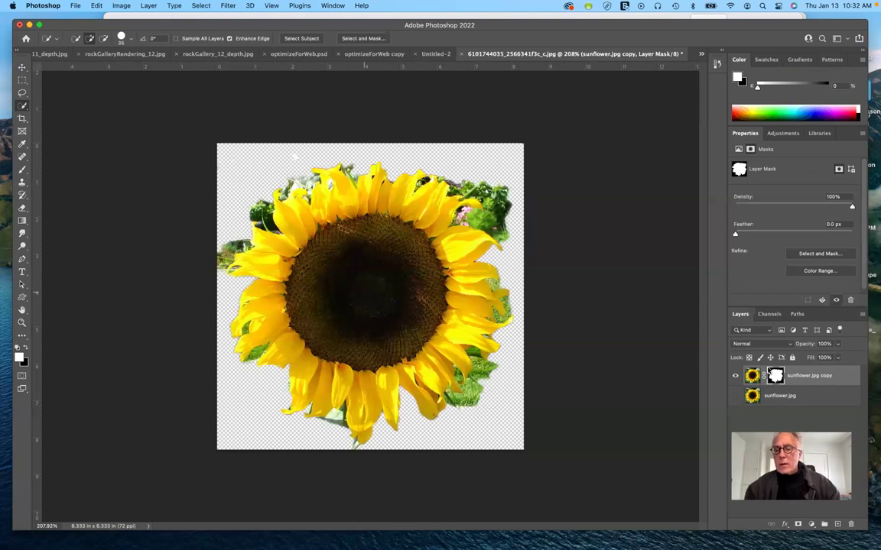
Step: Duplicate the masked sunflower layer and rename the first copy sunflower.gif
{"action": "left_click_drag", "start_coordinate": [753, 375], "coordinate": [835, 524]}
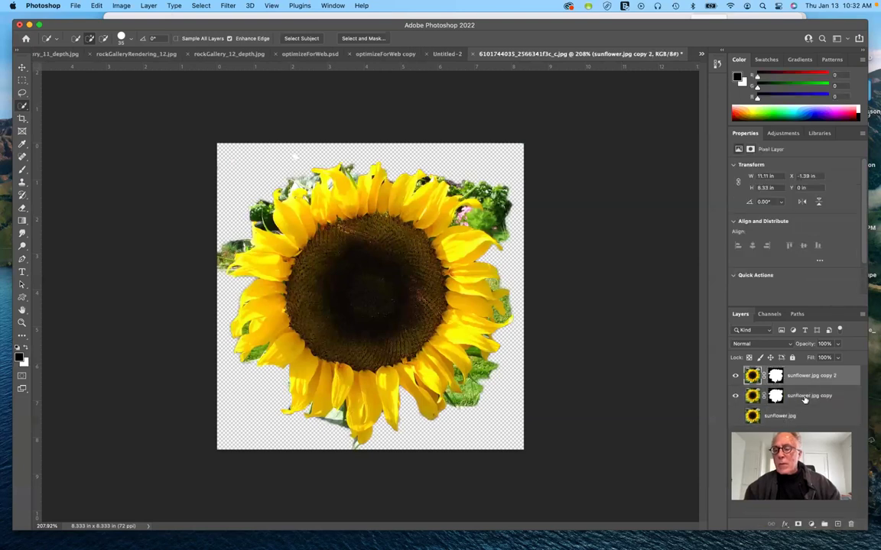
{"action": "double_click", "coordinate": [799, 396]}
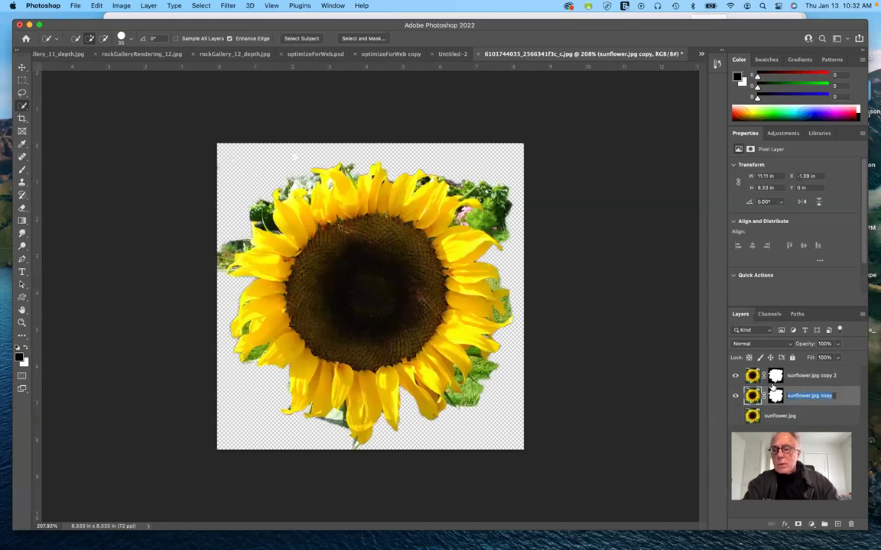
{"action": "type", "text": "sunflower "}
{"action": "type", "text": "gif"}
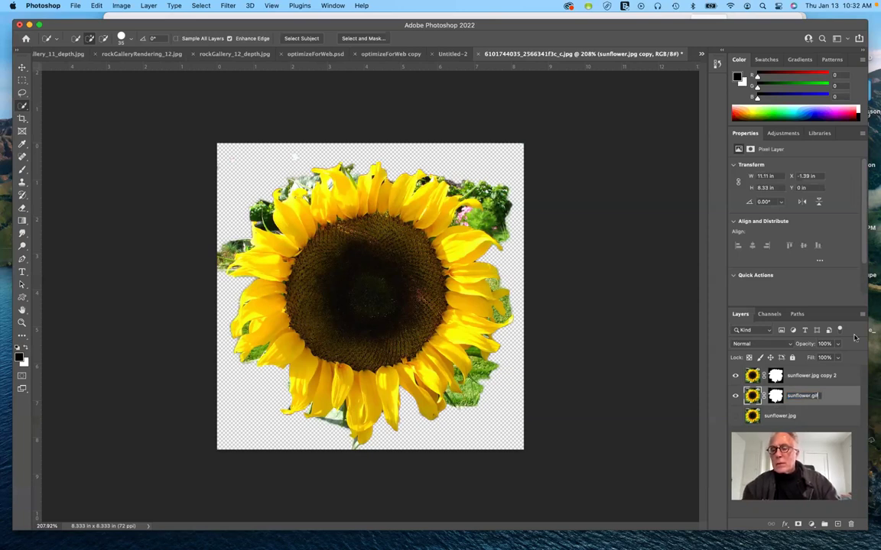
{"action": "key", "text": "Return"}
Step: Rename the second copy layer sunflower.png
{"action": "double_click", "coordinate": [812, 374]}
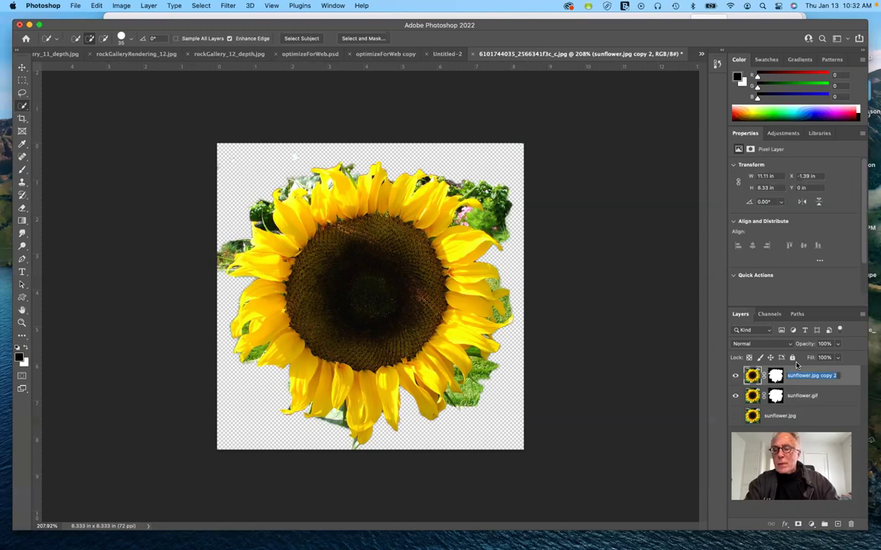
{"action": "type", "text": "sunflowe"}
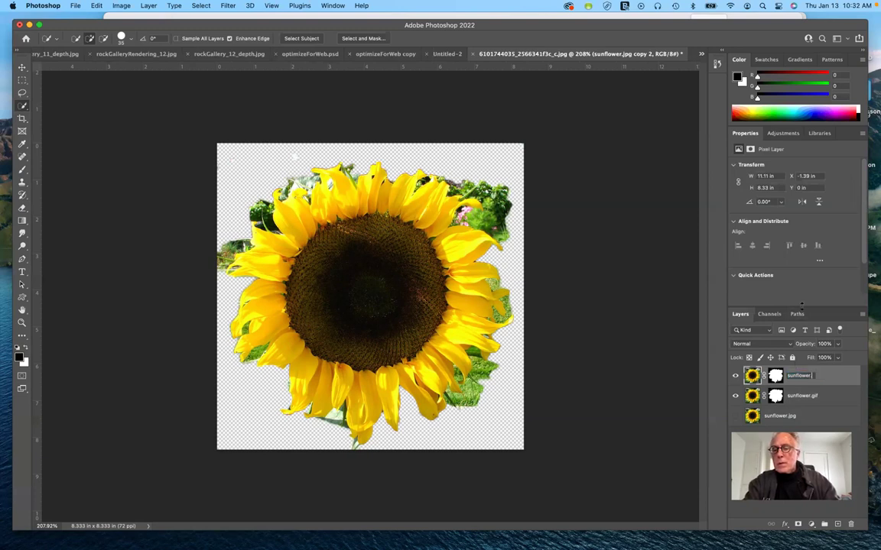
{"action": "type", "text": "r.png"}
{"action": "key", "text": "Return"}
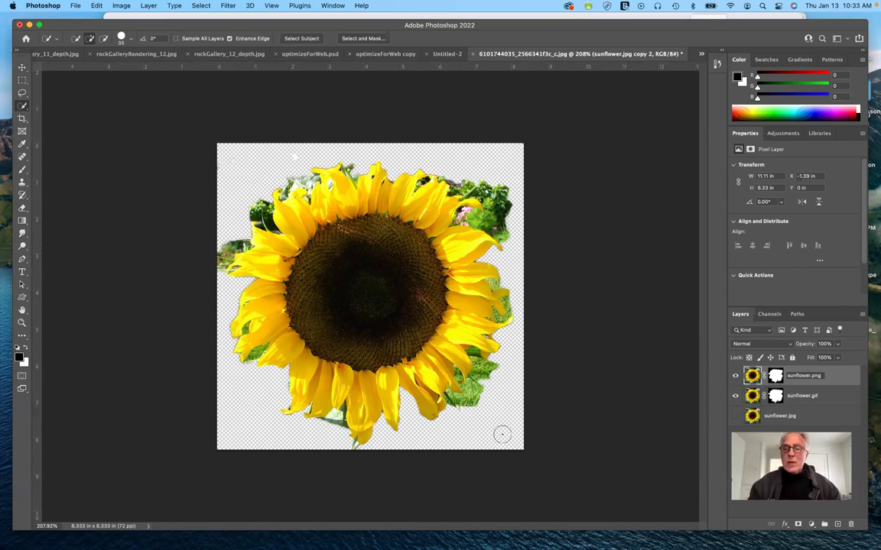
Step: Deselect, then set the sunflower.png layer's opacity to about 48% with the Opacity slider
{"action": "left_click", "coordinate": [572, 386]}
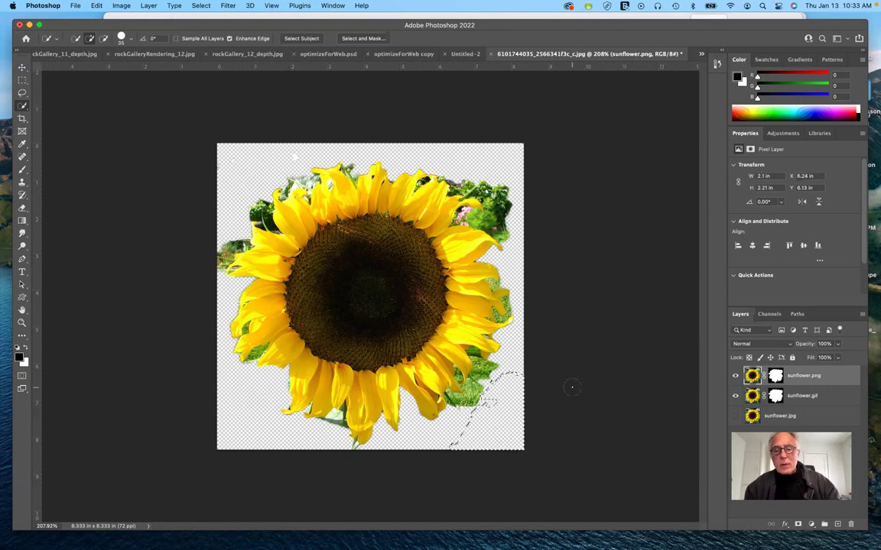
{"action": "key", "text": "super+d"}
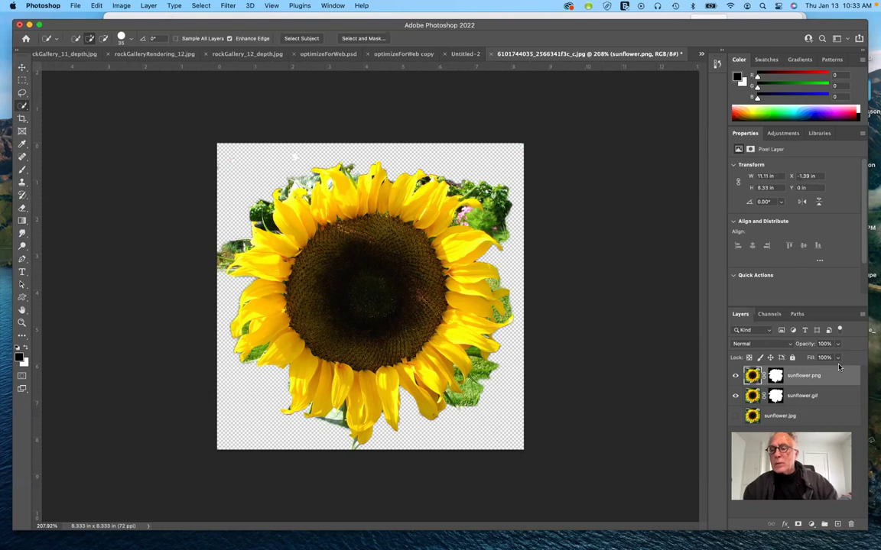
{"action": "left_click", "coordinate": [801, 360]}
{"action": "left_click", "coordinate": [812, 358]}
{"action": "left_click_drag", "start_coordinate": [812, 357], "coordinate": [812, 358]}
{"action": "key", "text": "Down"}
{"action": "key", "text": "Down"}
{"action": "key", "text": "Down"}
{"action": "key", "text": "Down"}
{"action": "key", "text": "Down"}
{"action": "key", "text": "Return"}
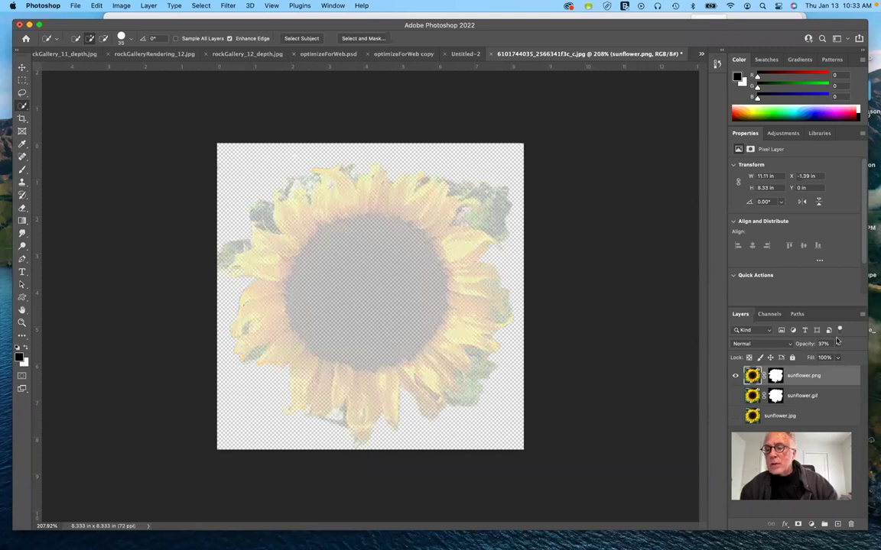
{"action": "left_click", "coordinate": [837, 344]}
{"action": "left_click_drag", "start_coordinate": [832, 357], "coordinate": [837, 357]}
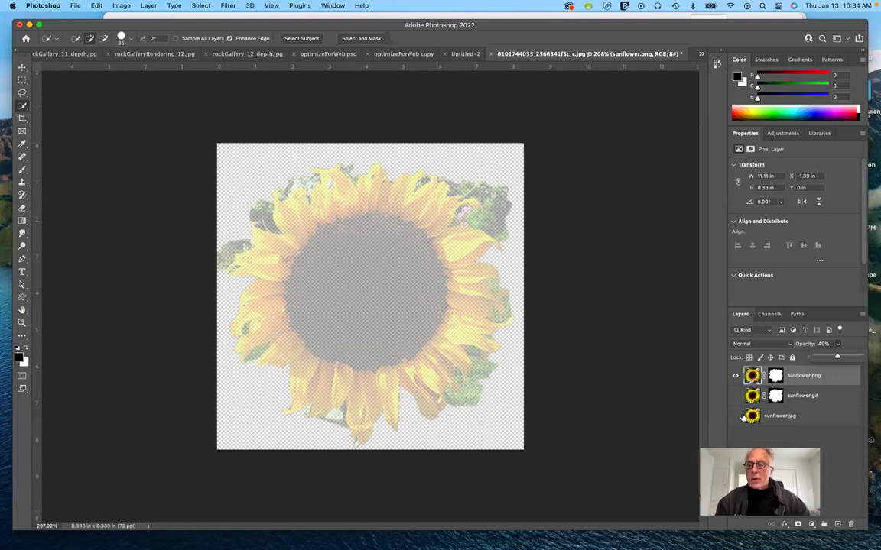
{"action": "left_click", "coordinate": [742, 416]}
Step: Show only the sunflower.jpg layer, then switch to another macOS desktop space
{"action": "left_click", "coordinate": [735, 376], "text": "alt"}
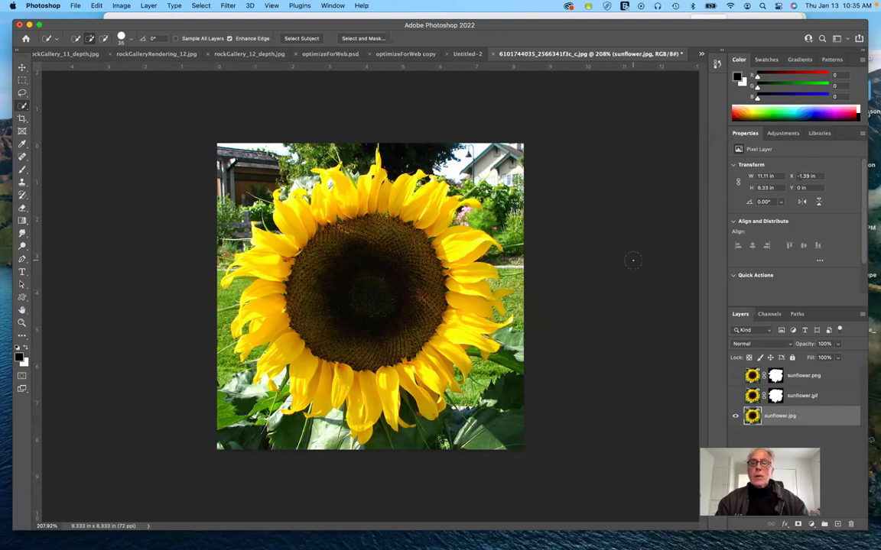
{"action": "key", "text": "ctrl+Right"}
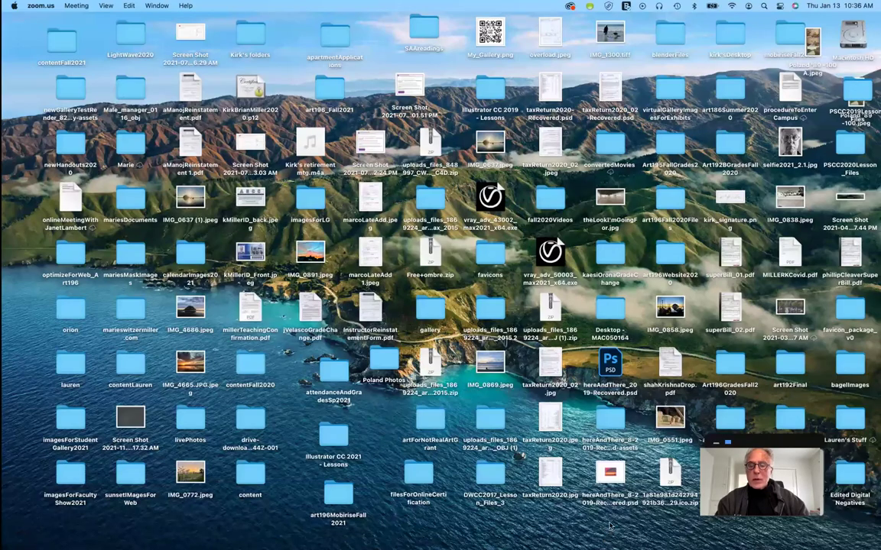
Step: Launch Adobe Dreamweaver from the Dock
{"action": "mouse_move", "coordinate": [609, 526]}
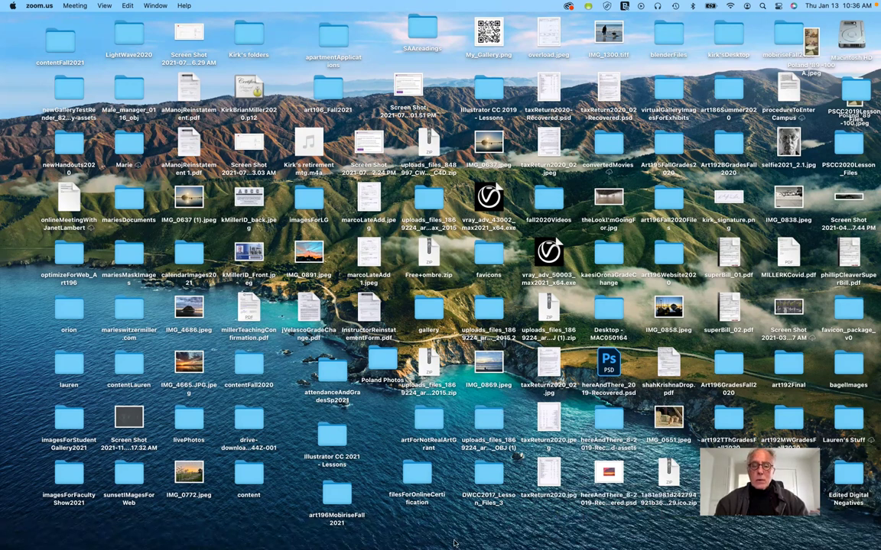
{"action": "mouse_move", "coordinate": [454, 543]}
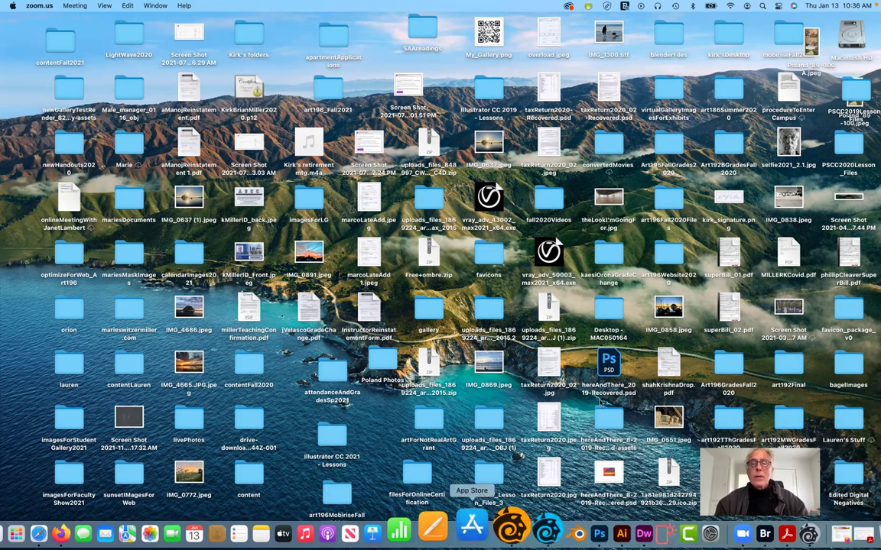
{"action": "left_click", "coordinate": [598, 528]}
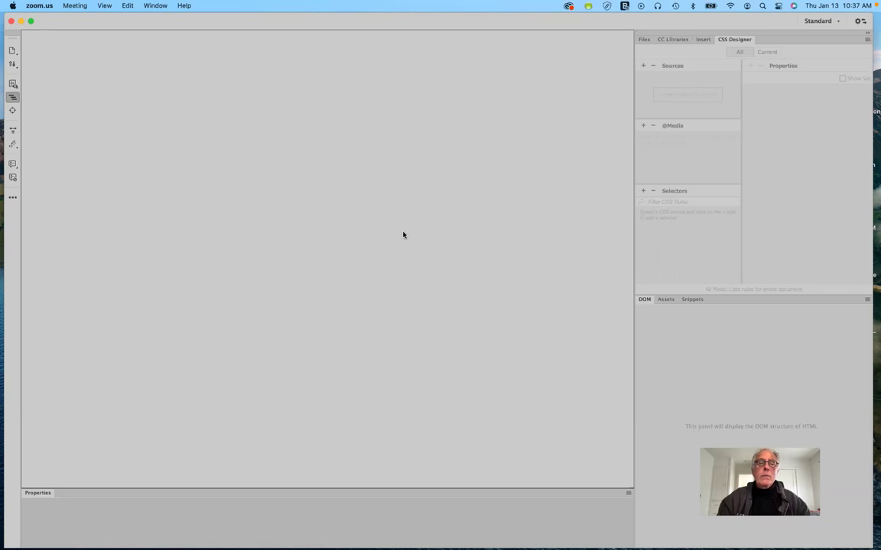
Step: Bring Dreamweaver to the front and show about_us.html in Split code-and-live view
{"action": "left_click", "coordinate": [392, 265]}
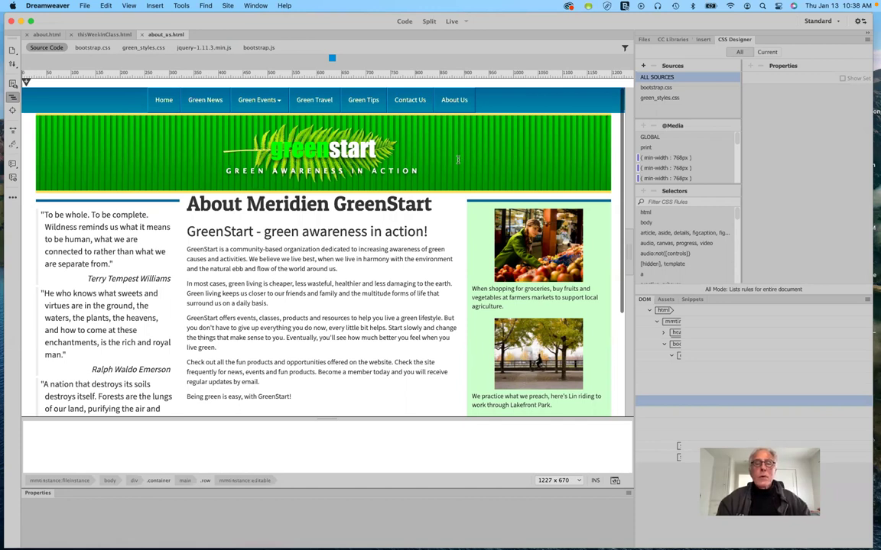
{"action": "key", "text": "super+shift+grave"}
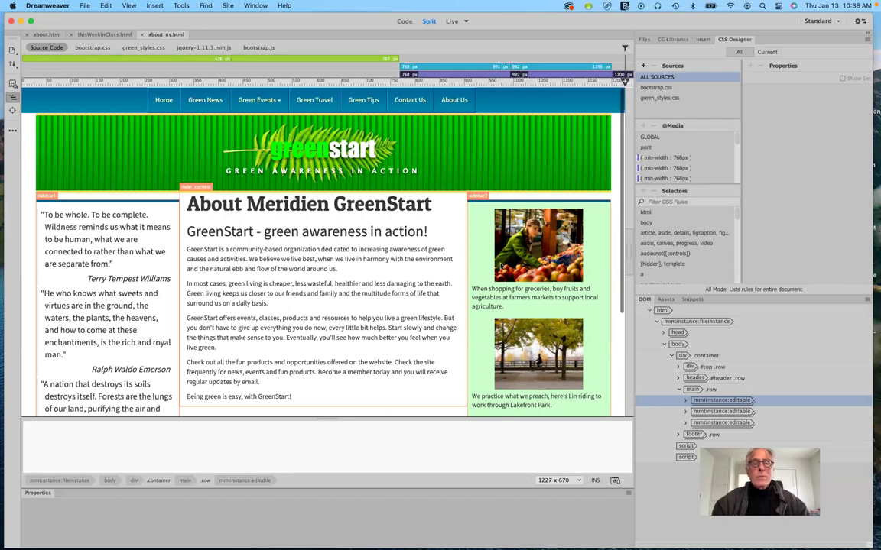
{"action": "scroll", "coordinate": [501, 265], "scroll_direction": "down", "scroll_amount": 2}
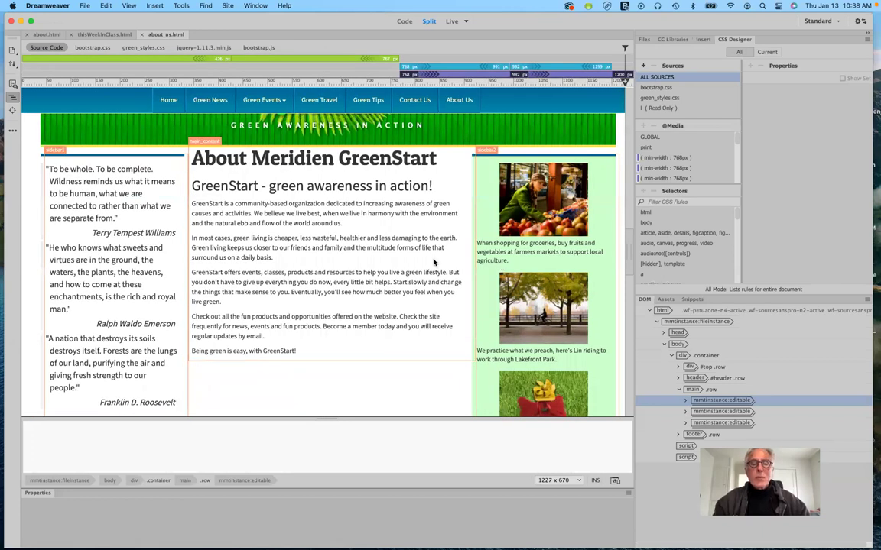
{"action": "scroll", "coordinate": [433, 261], "scroll_direction": "down", "scroll_amount": 3}
{"action": "scroll", "coordinate": [433, 262], "scroll_direction": "down", "scroll_amount": 1}
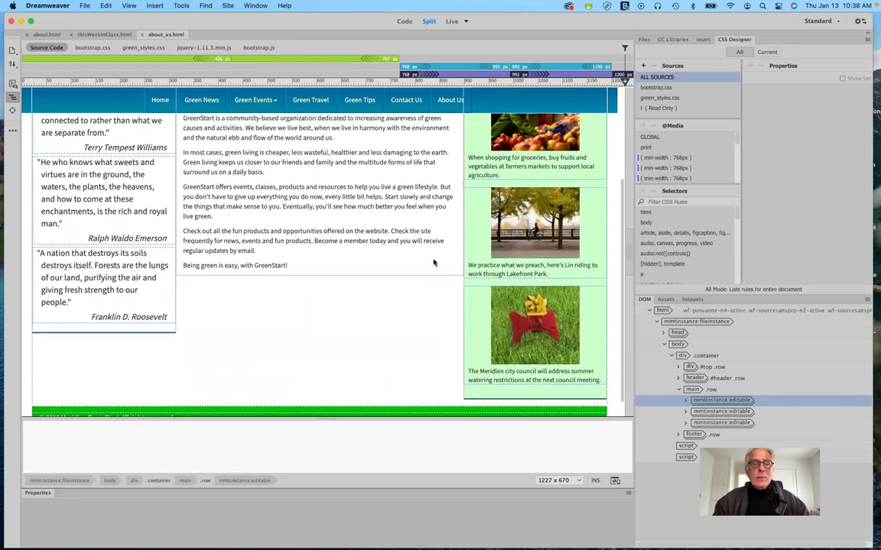
{"action": "scroll", "coordinate": [396, 362], "scroll_direction": "down", "scroll_amount": 1}
{"action": "scroll", "coordinate": [395, 361], "scroll_direction": "up", "scroll_amount": 2}
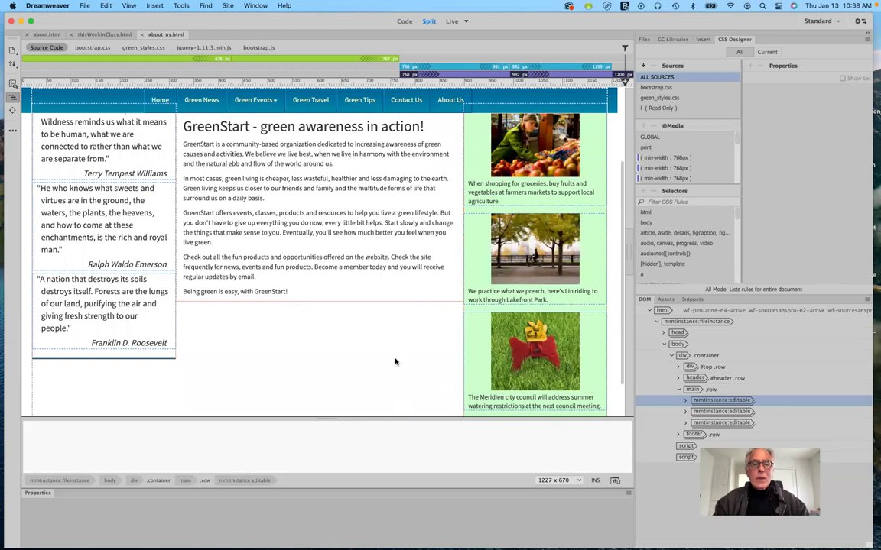
{"action": "scroll", "coordinate": [395, 362], "scroll_direction": "up", "scroll_amount": 3}
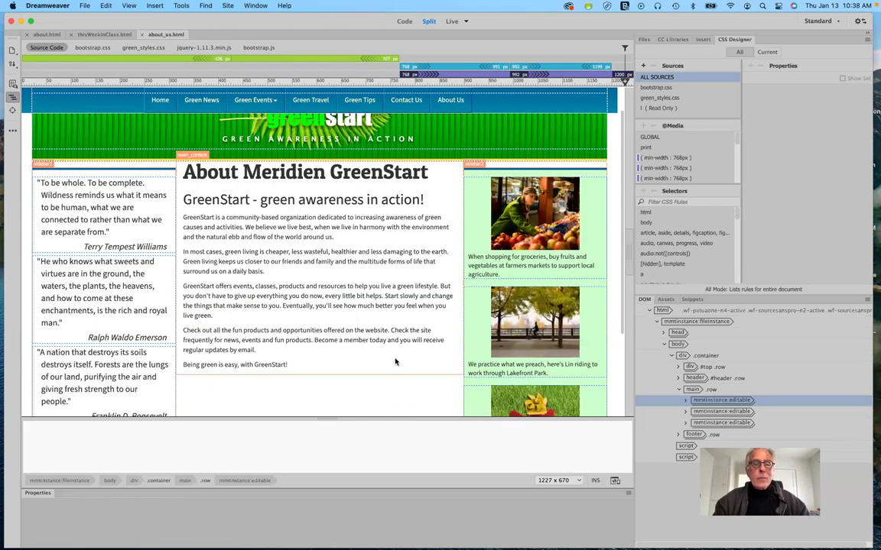
{"action": "scroll", "coordinate": [395, 361], "scroll_direction": "down", "scroll_amount": 5}
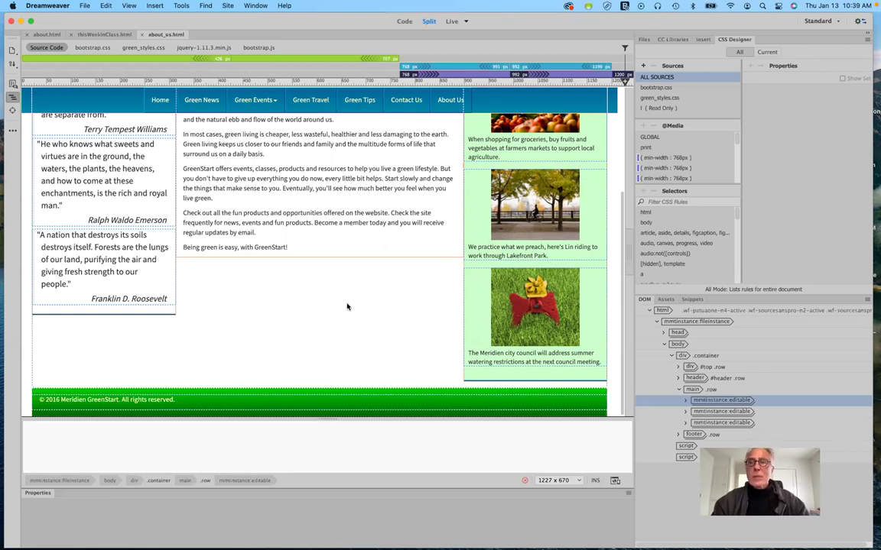
{"action": "scroll", "coordinate": [346, 306], "scroll_direction": "up", "scroll_amount": 2}
{"action": "scroll", "coordinate": [346, 304], "scroll_direction": "up", "scroll_amount": 5}
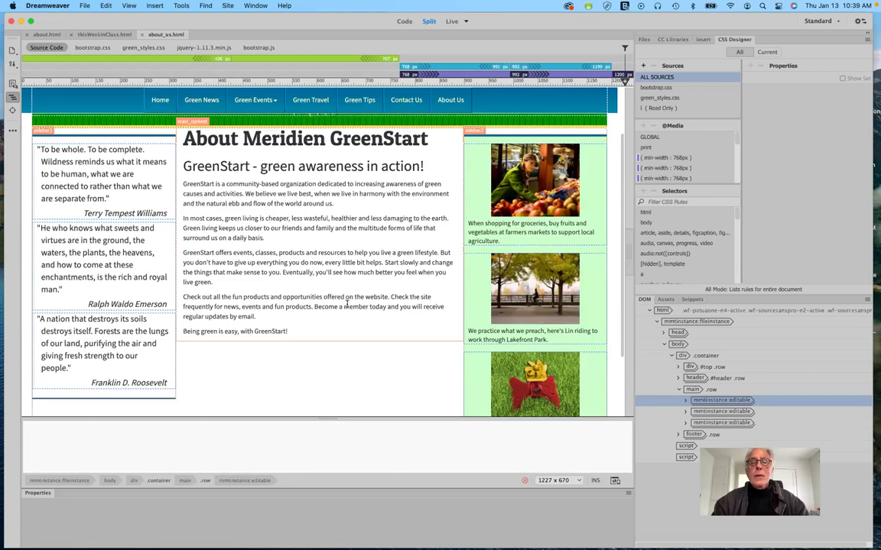
{"action": "scroll", "coordinate": [346, 306], "scroll_direction": "up", "scroll_amount": 1}
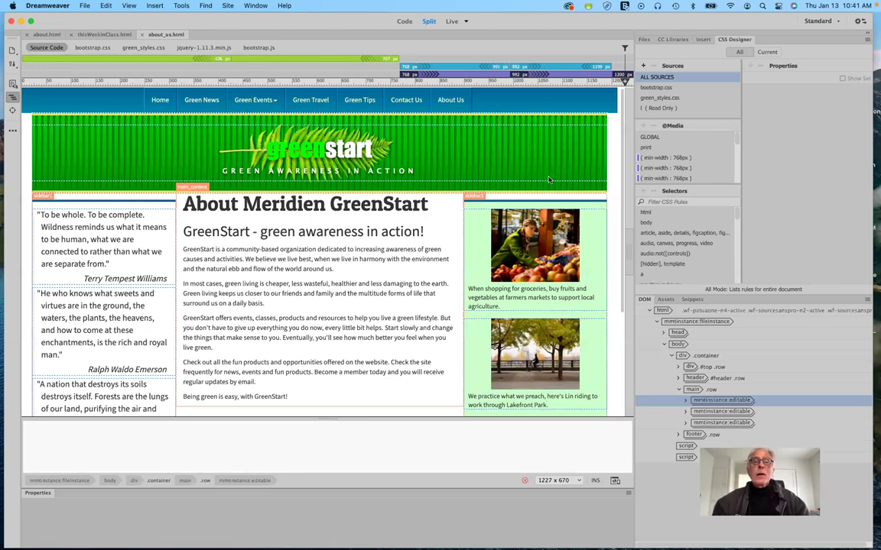
Step: Switch from Dreamweaver past Firefox to the layered sunflower document in Photoshop
{"action": "key", "text": "super+Tab"}
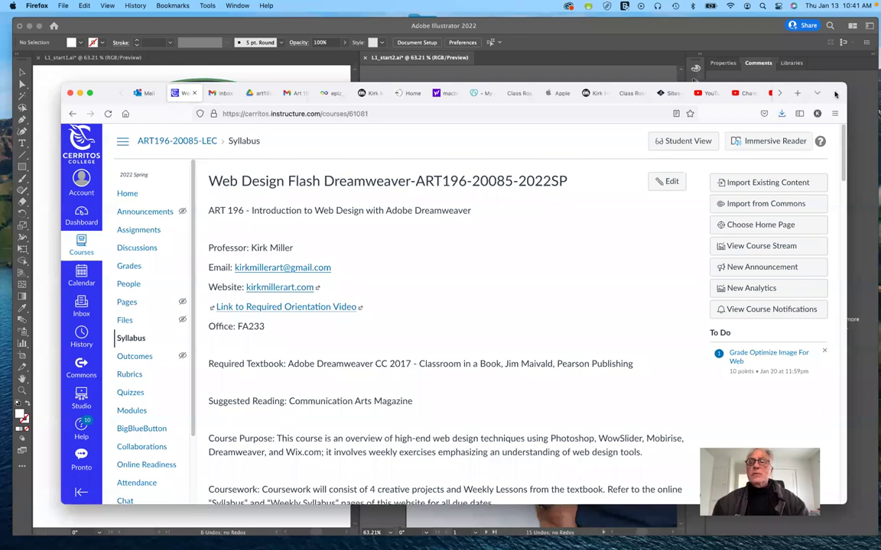
{"action": "left_click_drag", "start_coordinate": [835, 93], "coordinate": [828, 74]}
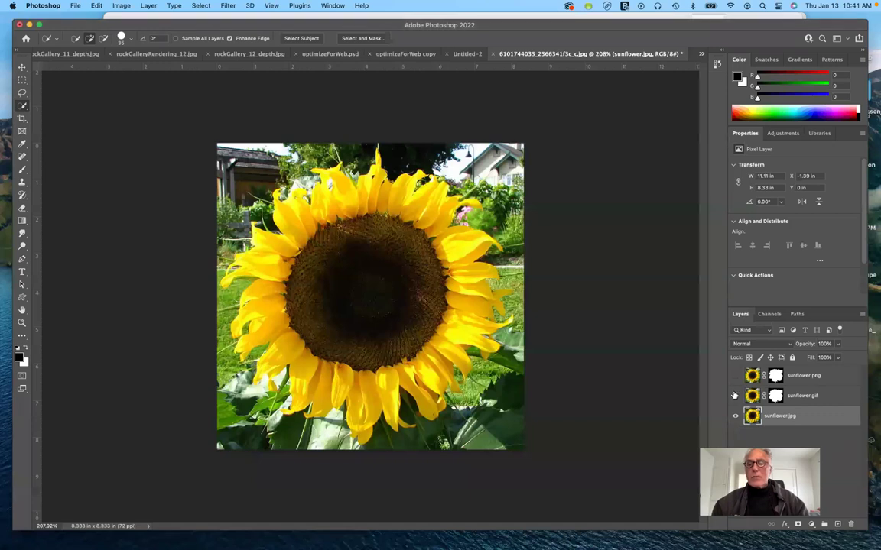
{"action": "left_click", "coordinate": [734, 395]}
{"action": "left_click", "coordinate": [734, 416]}
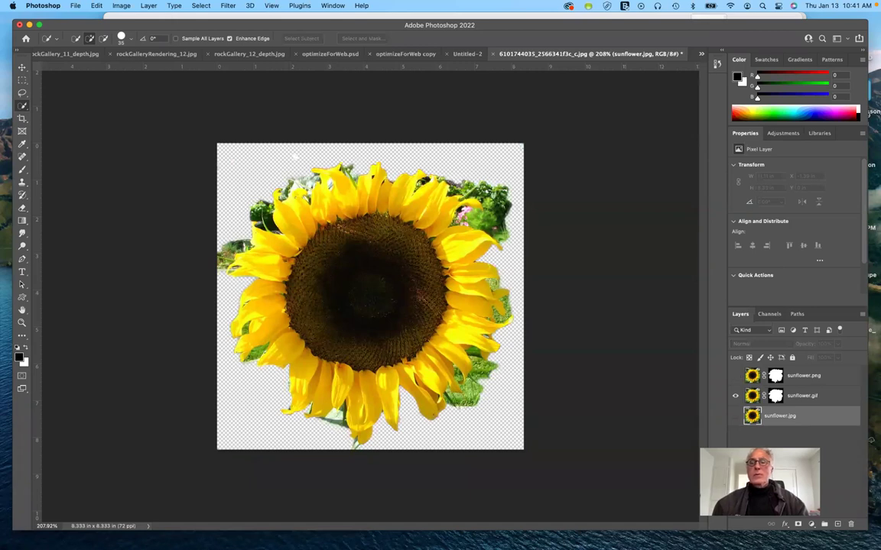
{"action": "left_click", "coordinate": [735, 395]}
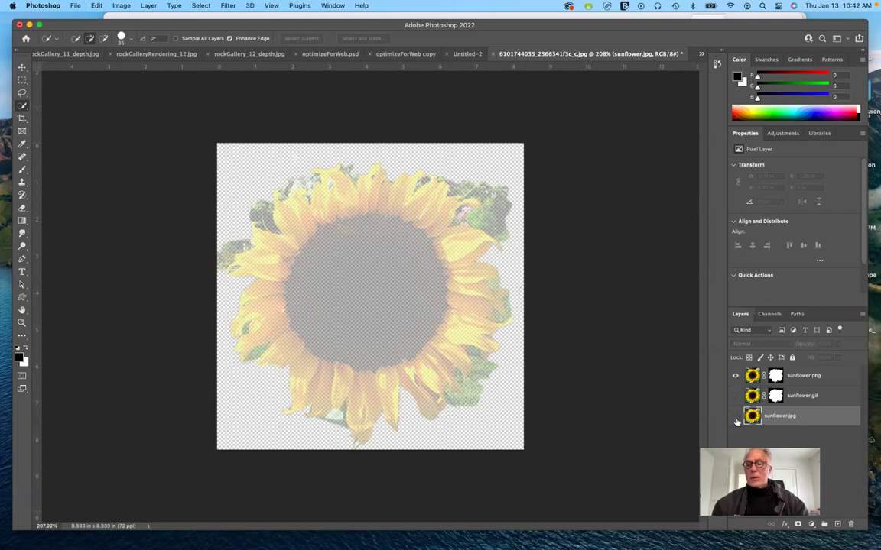
{"action": "left_click", "coordinate": [734, 375]}
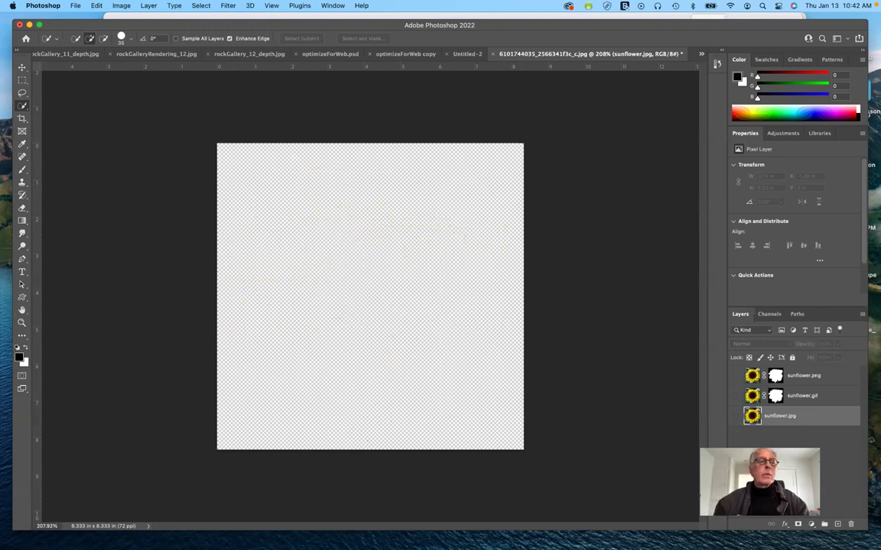
{"action": "left_click", "coordinate": [735, 415]}
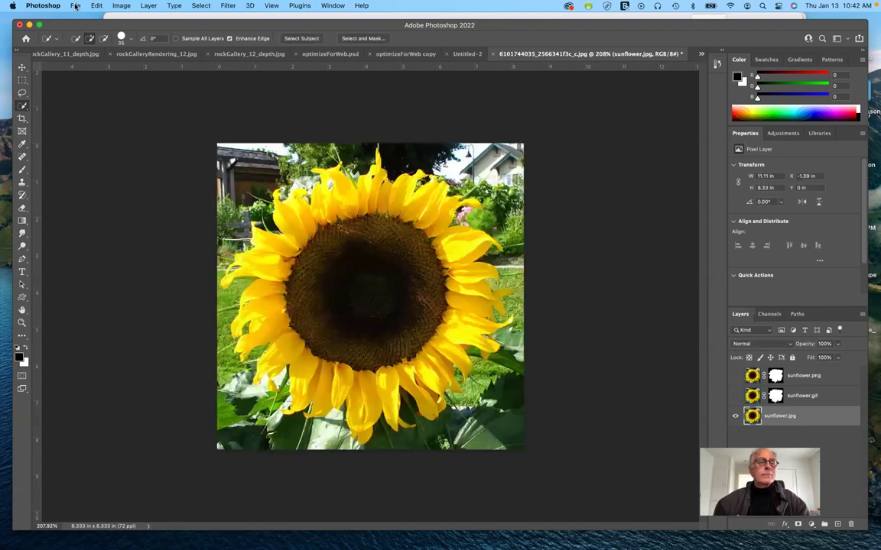
Step: Open Save for Web (Legacy) from File > Export to compare the sunflower previews
{"action": "key", "text": "ctrl+F2"}
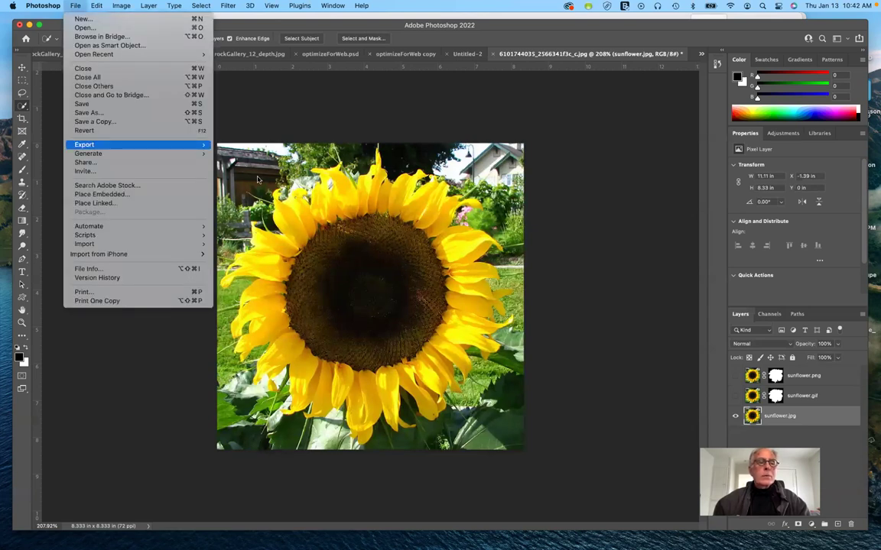
{"action": "mouse_move", "coordinate": [204, 147]}
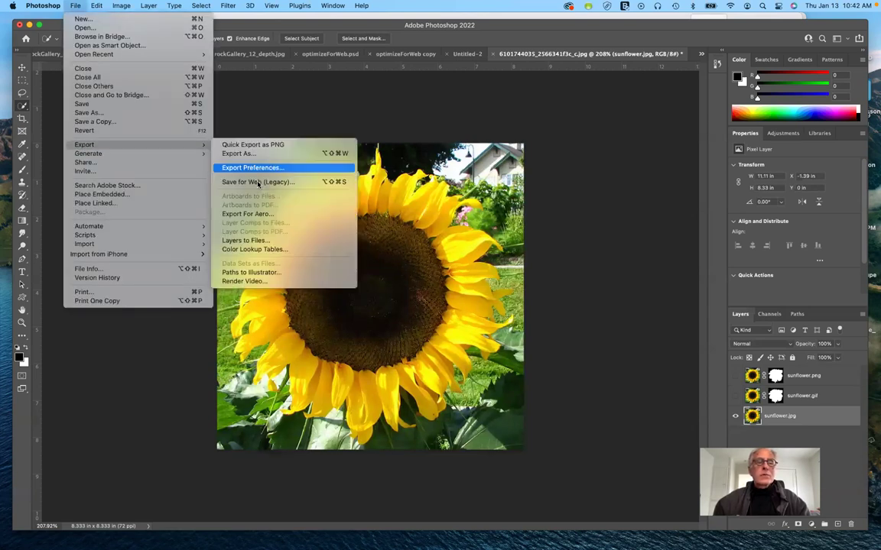
{"action": "left_click", "coordinate": [258, 182]}
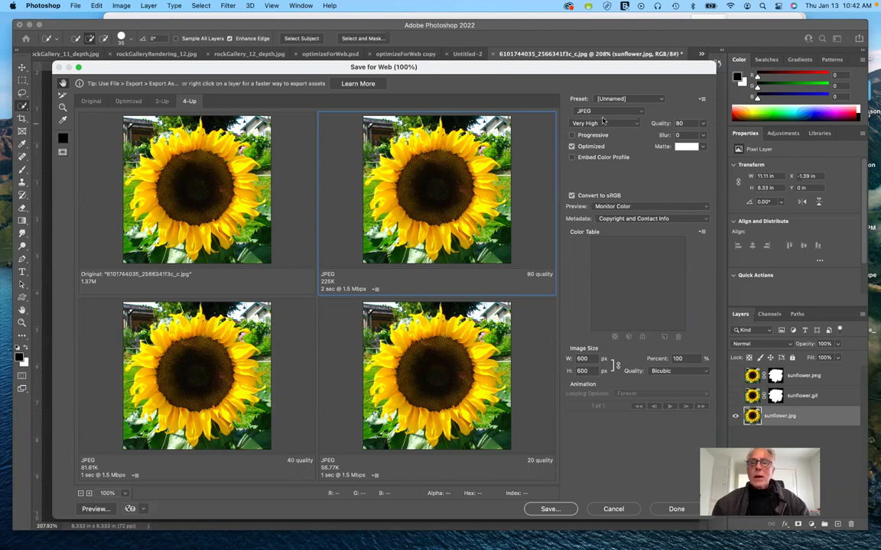
Step: Lower the top-right sunflower preview to the JPEG High preset, quality 60
{"action": "left_click", "coordinate": [603, 121]}
{"action": "left_click", "coordinate": [197, 368]}
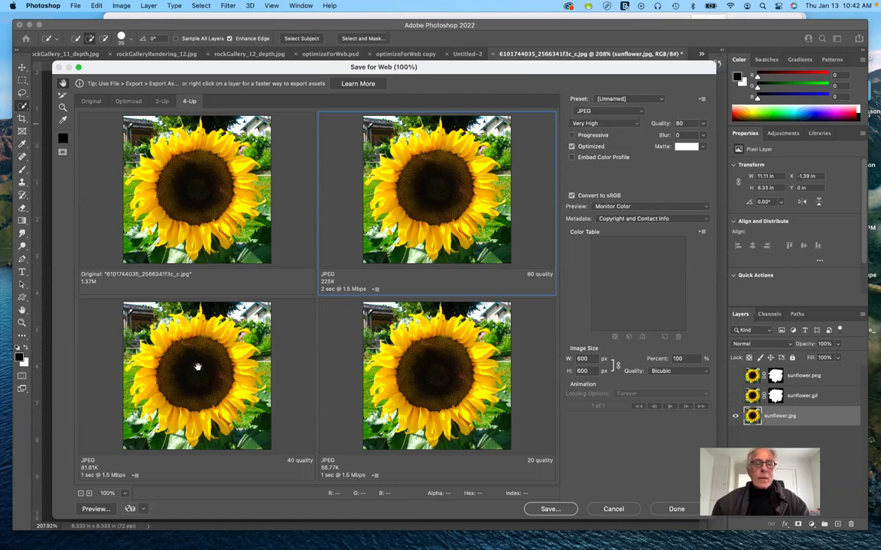
{"action": "left_click", "coordinate": [604, 123]}
{"action": "left_click", "coordinate": [579, 126]}
Step: Switch the lower-left preview to GIF, keeping the lower-right 20-quality JPEG unchanged
{"action": "left_click", "coordinate": [197, 368]}
{"action": "left_click", "coordinate": [604, 112]}
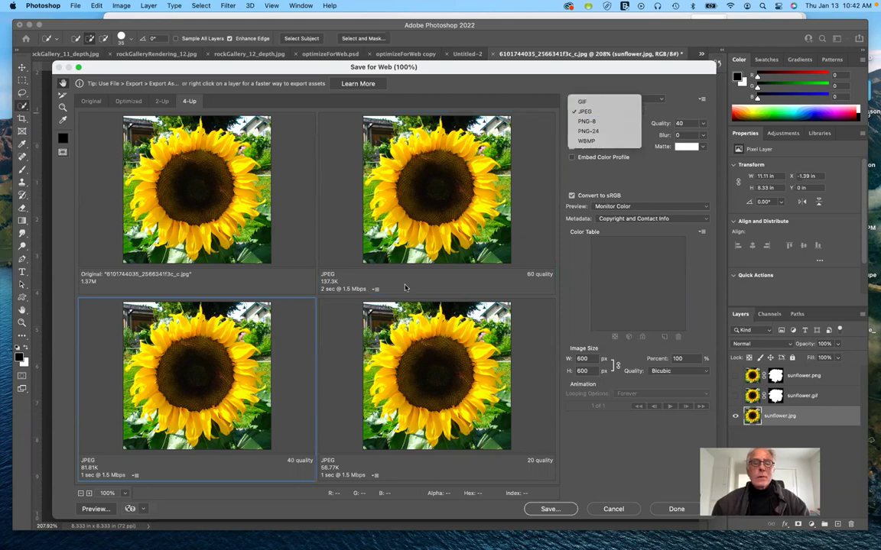
{"action": "left_click", "coordinate": [411, 332]}
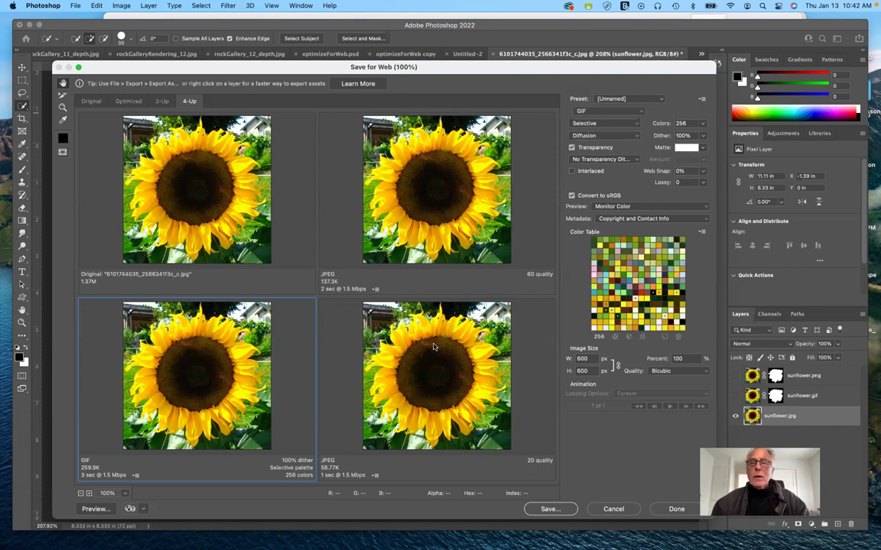
{"action": "left_click", "coordinate": [434, 347]}
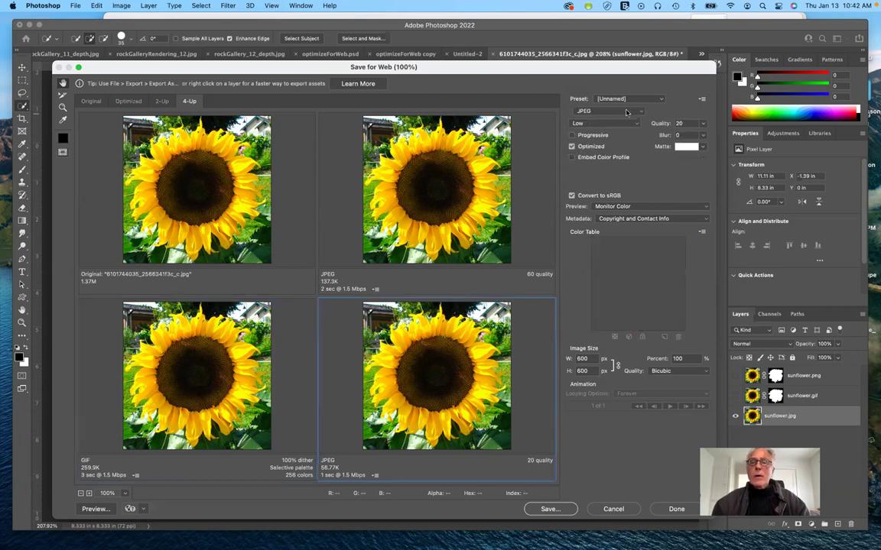
{"action": "left_click", "coordinate": [626, 113]}
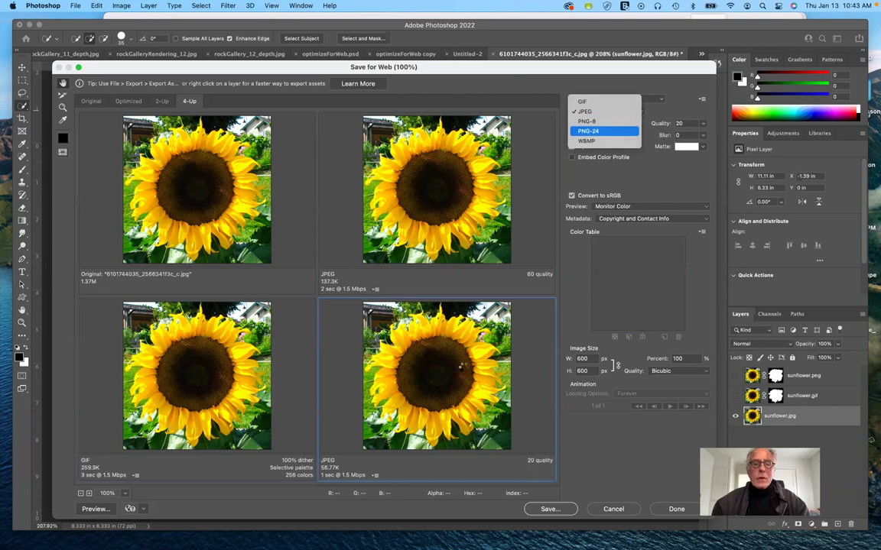
{"action": "left_click", "coordinate": [350, 304]}
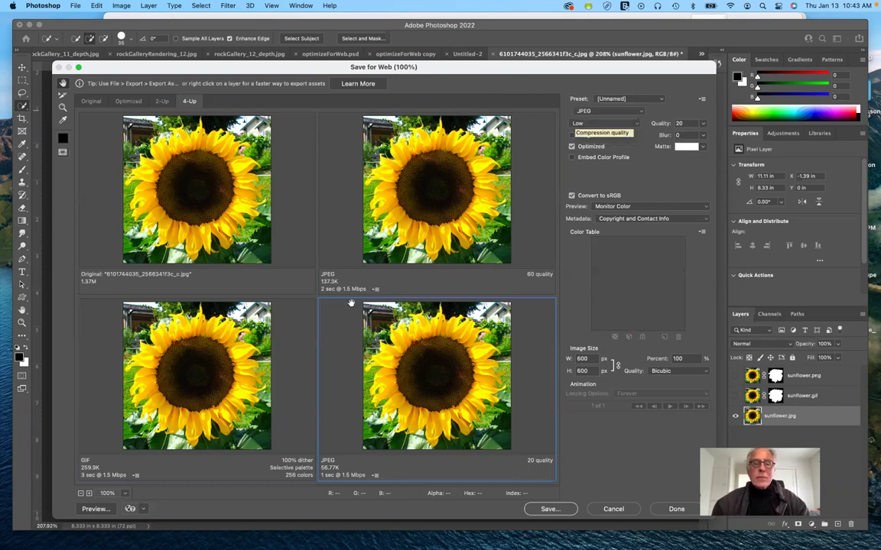